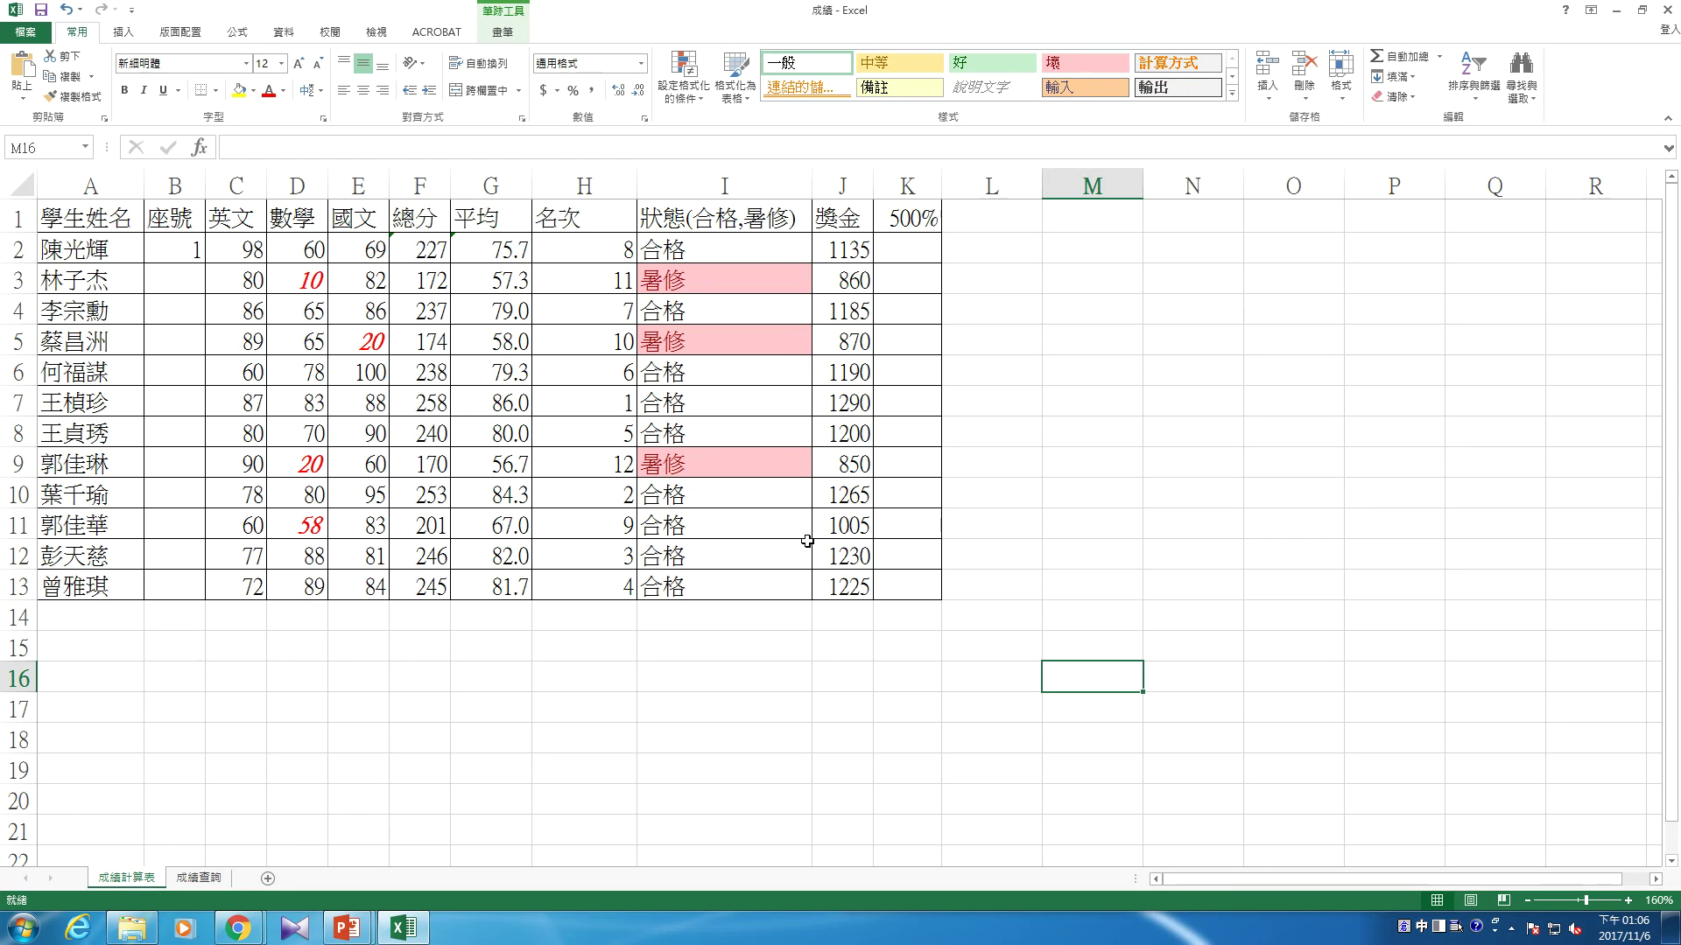
Minimize the open windows and open the 員工資料 workbook from the desktop folder 1106
{"action": "left_click", "coordinate": [1615, 11]}
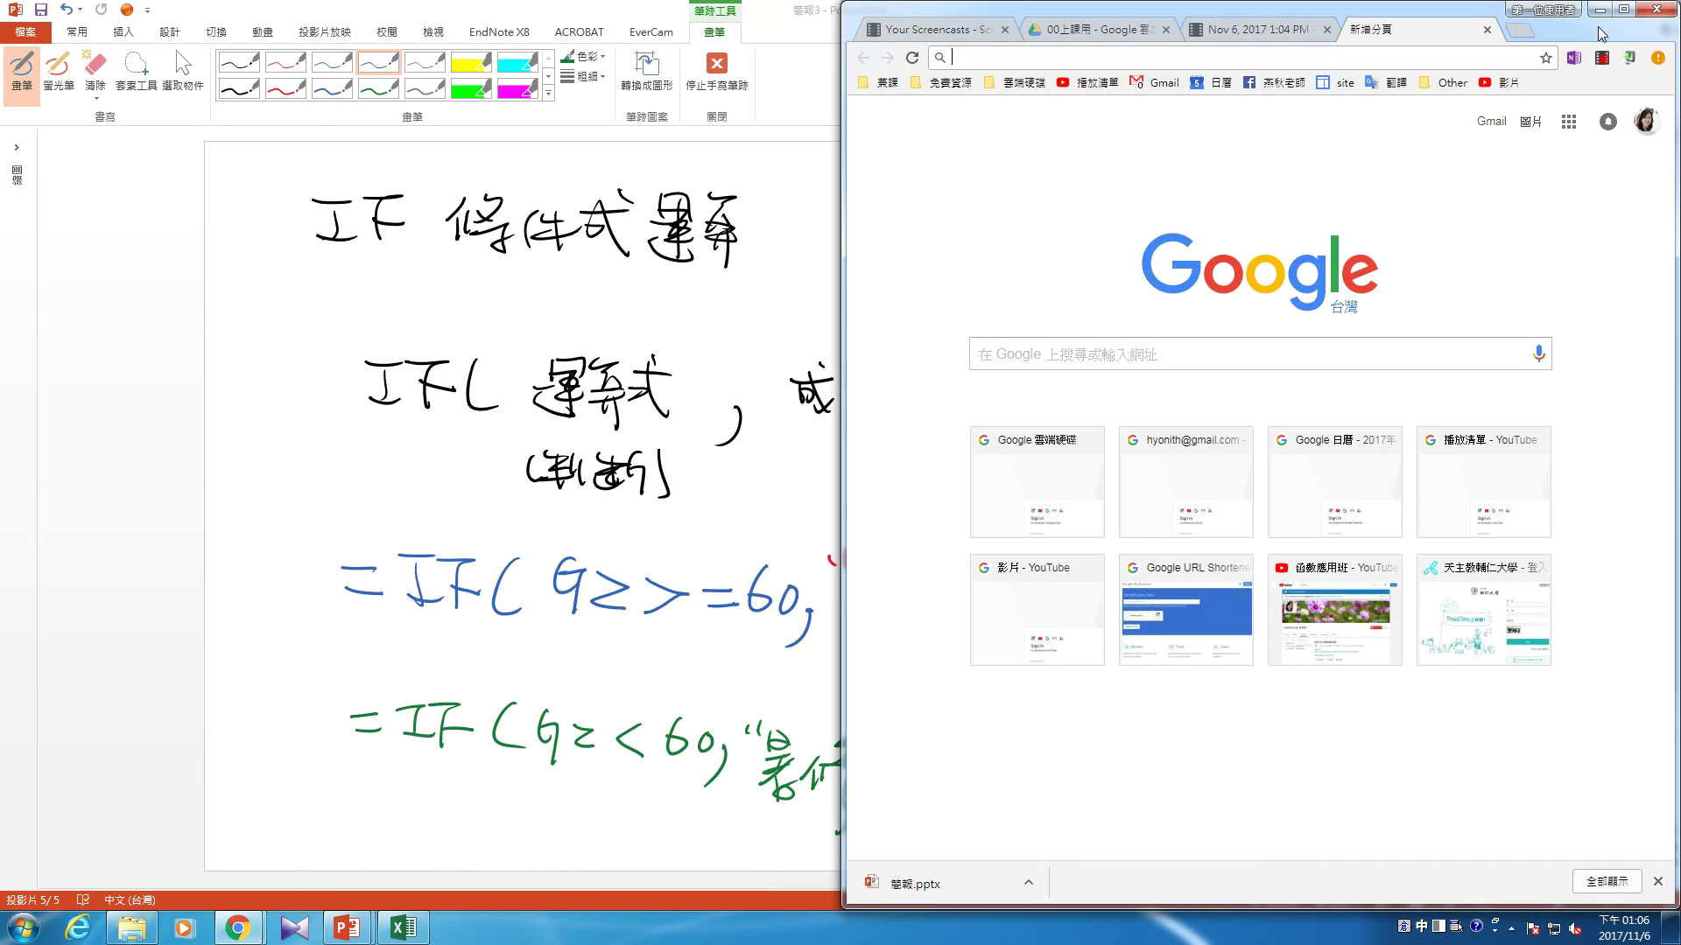
{"action": "left_click", "coordinate": [1600, 12]}
{"action": "left_click", "coordinate": [1616, 11]}
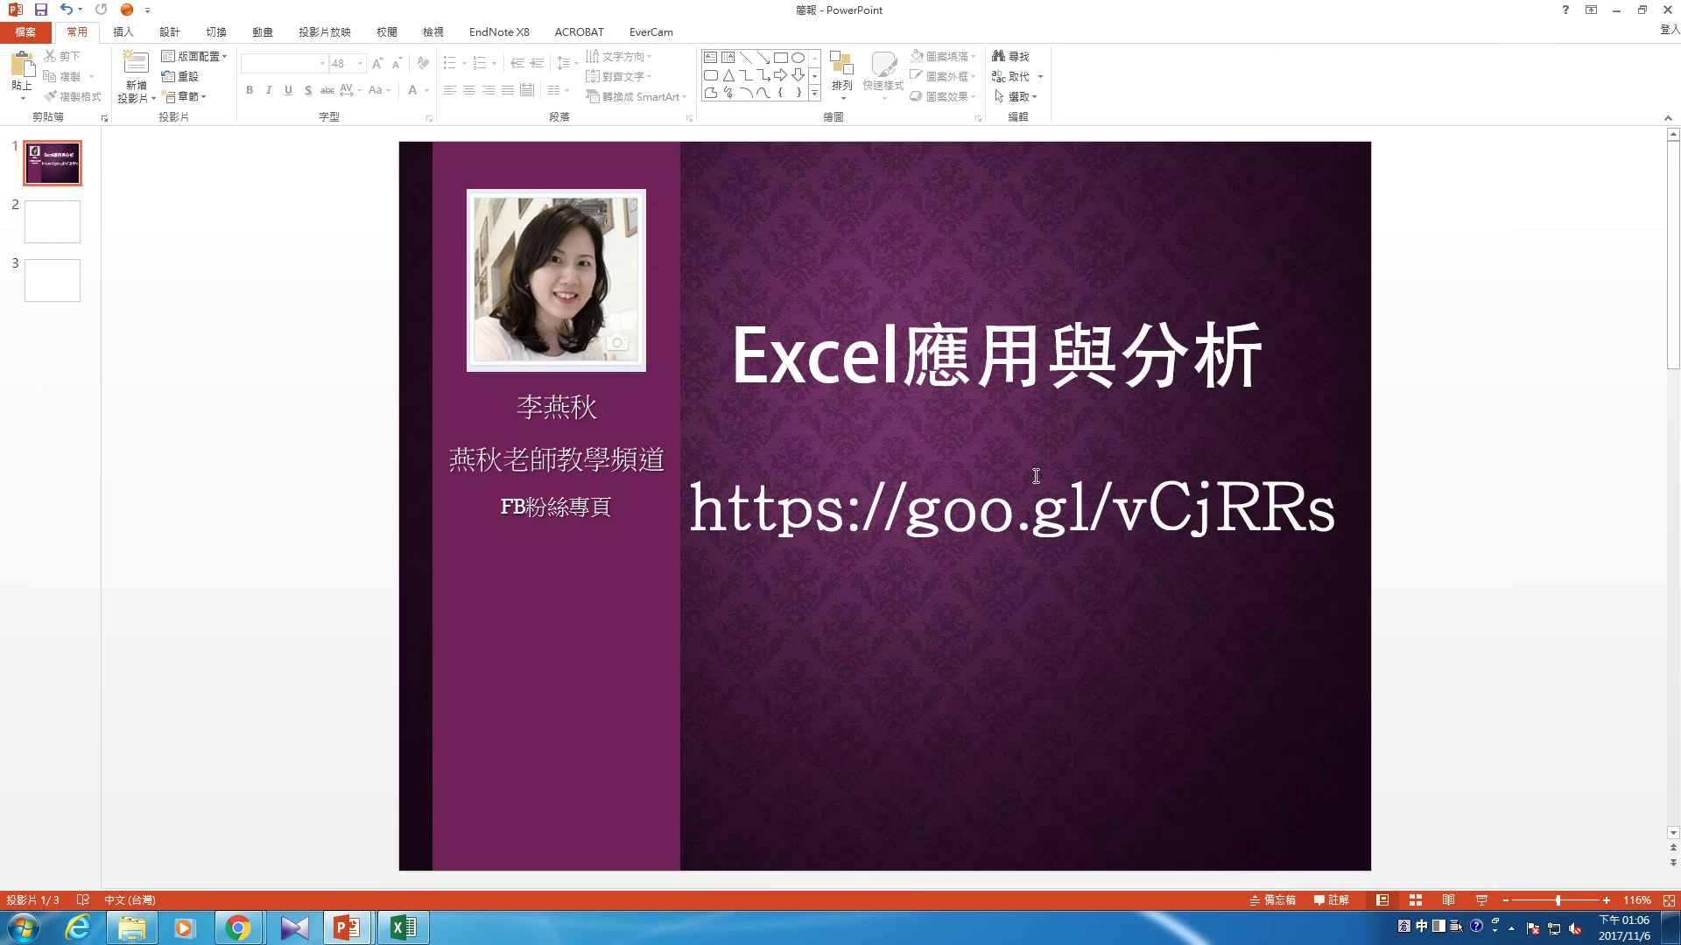
{"action": "left_click", "coordinate": [1615, 10]}
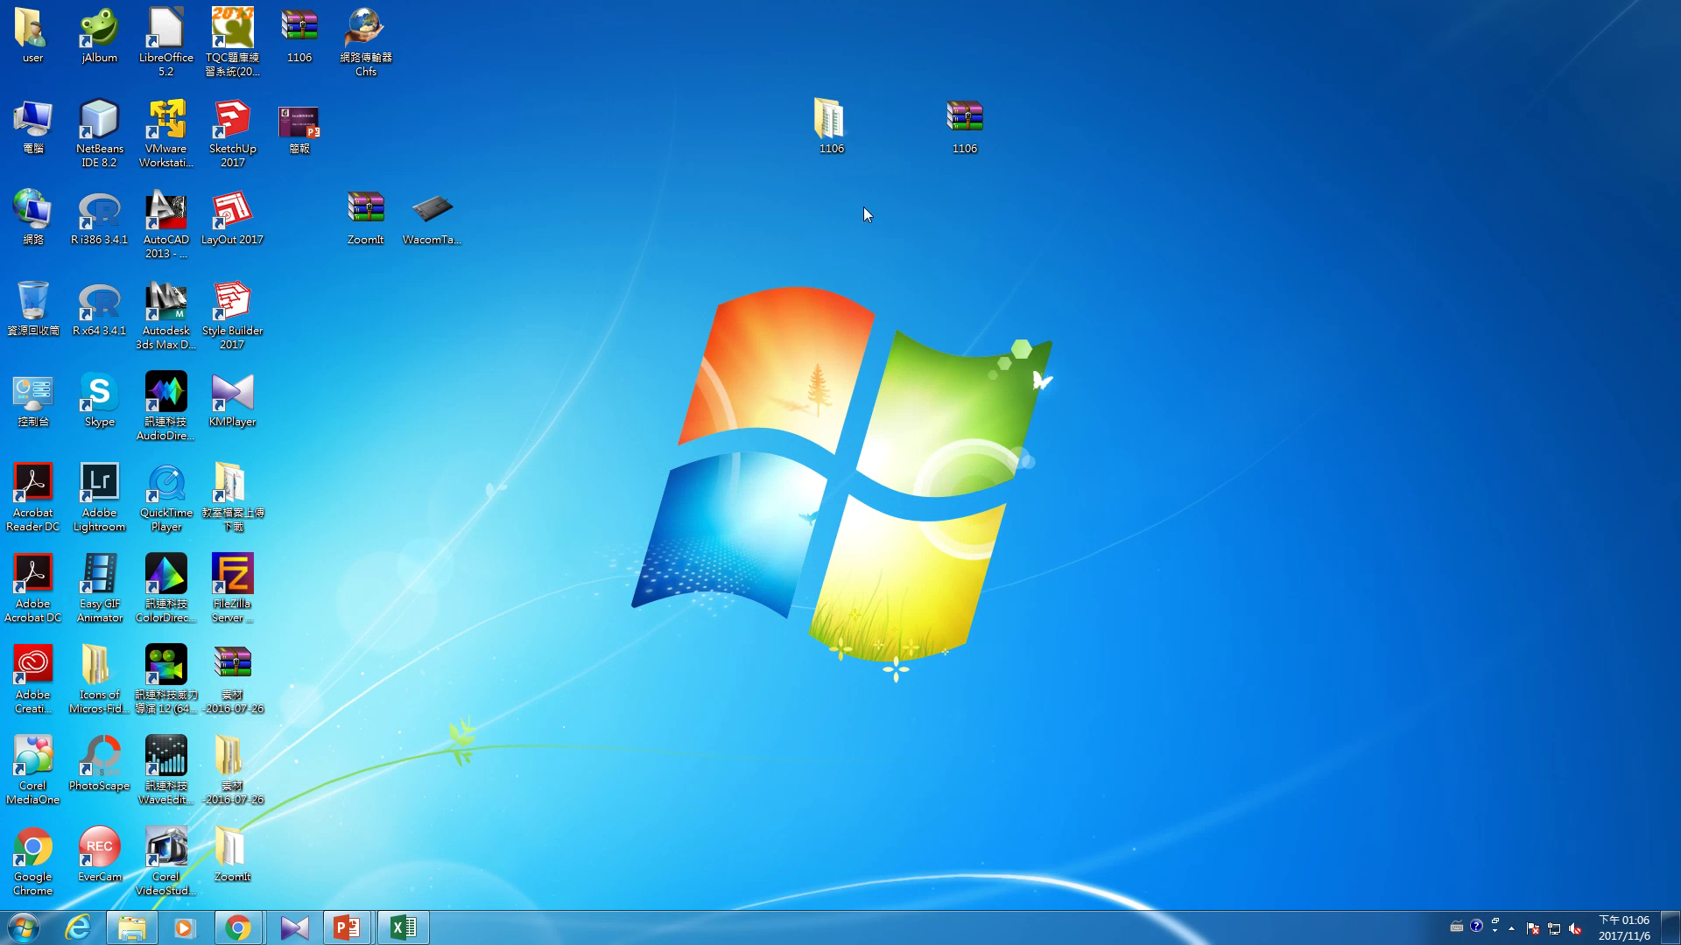
{"action": "double_click", "coordinate": [828, 122]}
{"action": "left_click", "coordinate": [758, 246]}
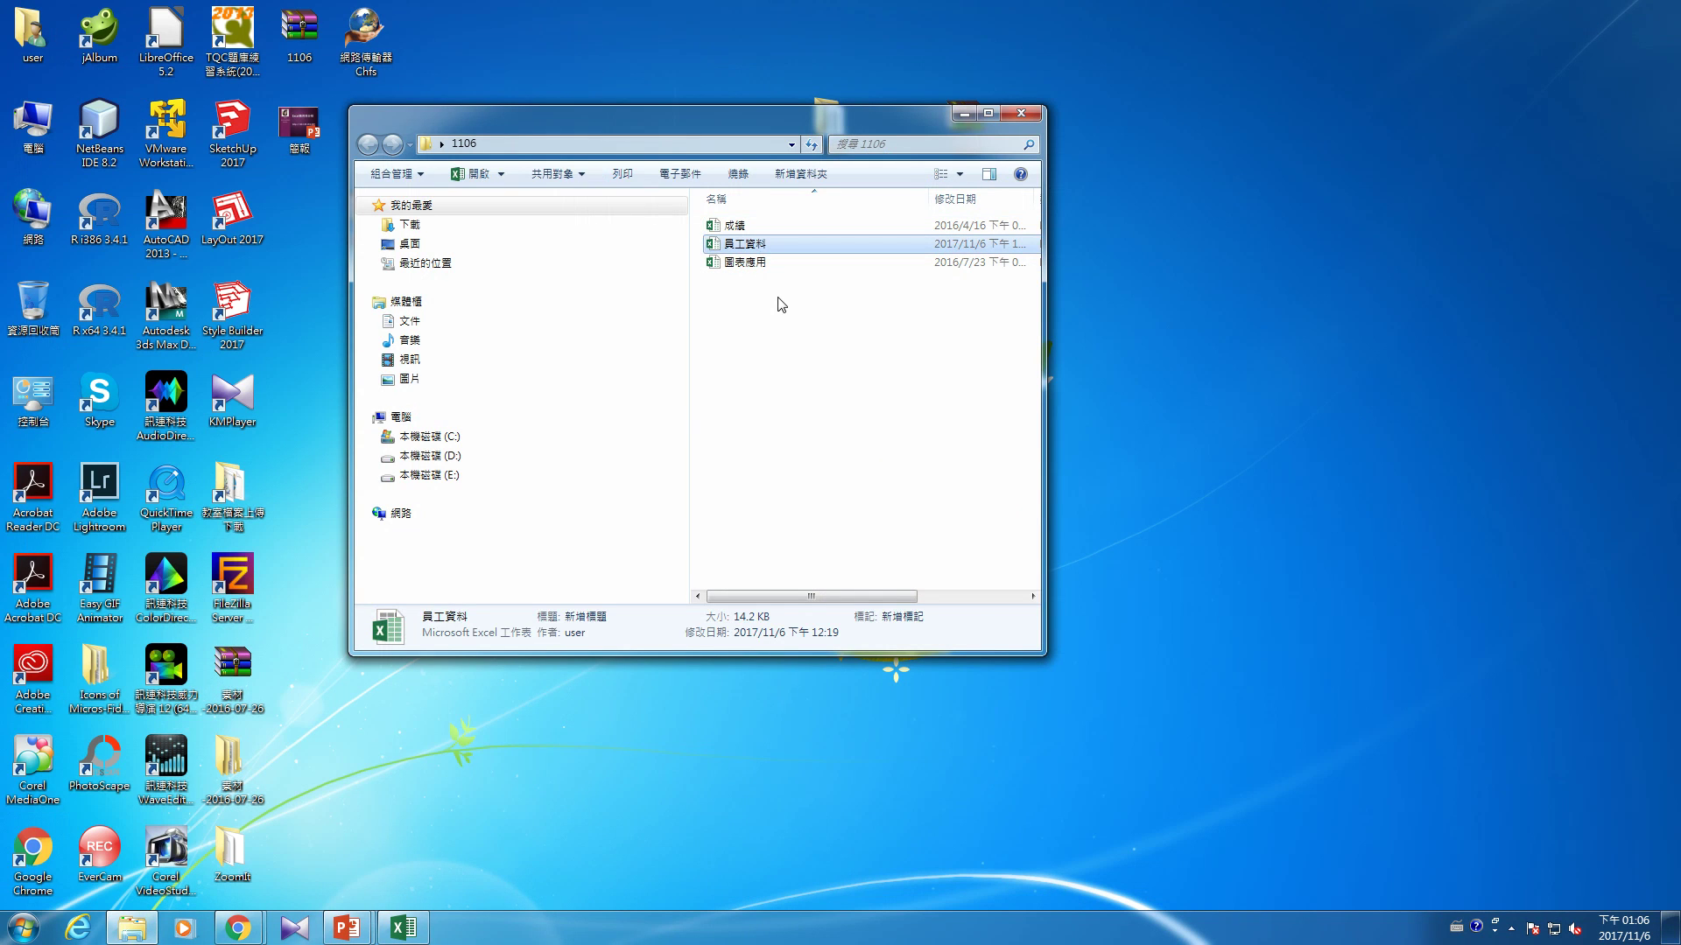
{"action": "double_click", "coordinate": [774, 248]}
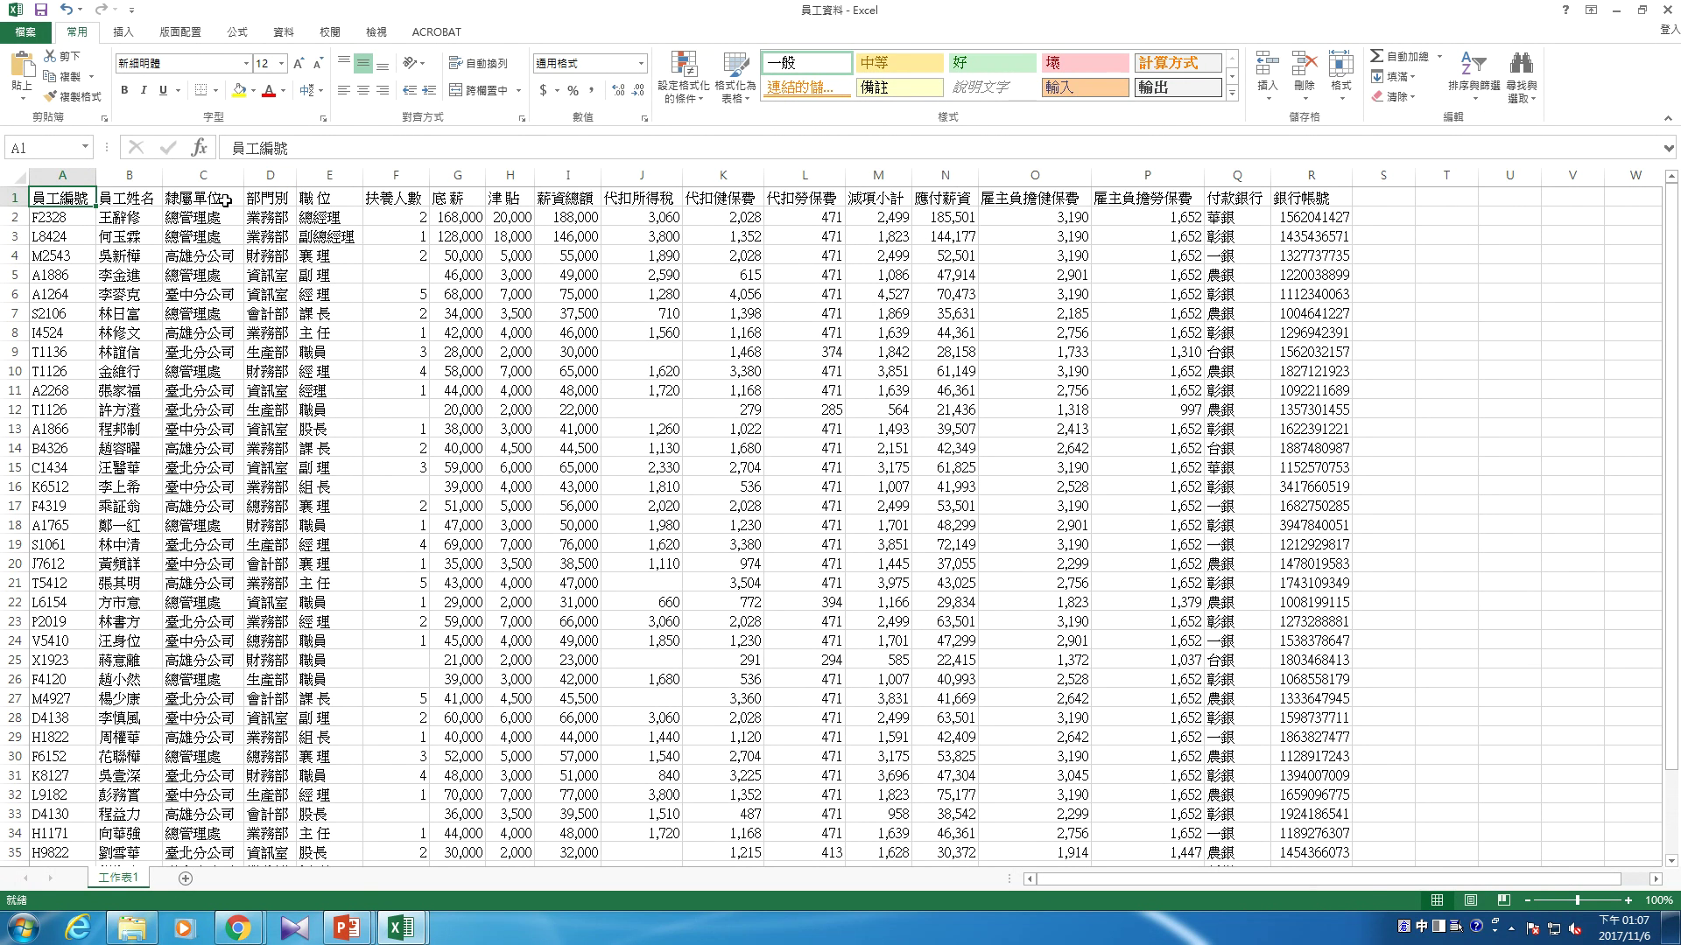
Examine the 隸屬單位, 部門別 and 薪資總額 columns of the employee data
{"action": "left_click", "coordinate": [204, 175]}
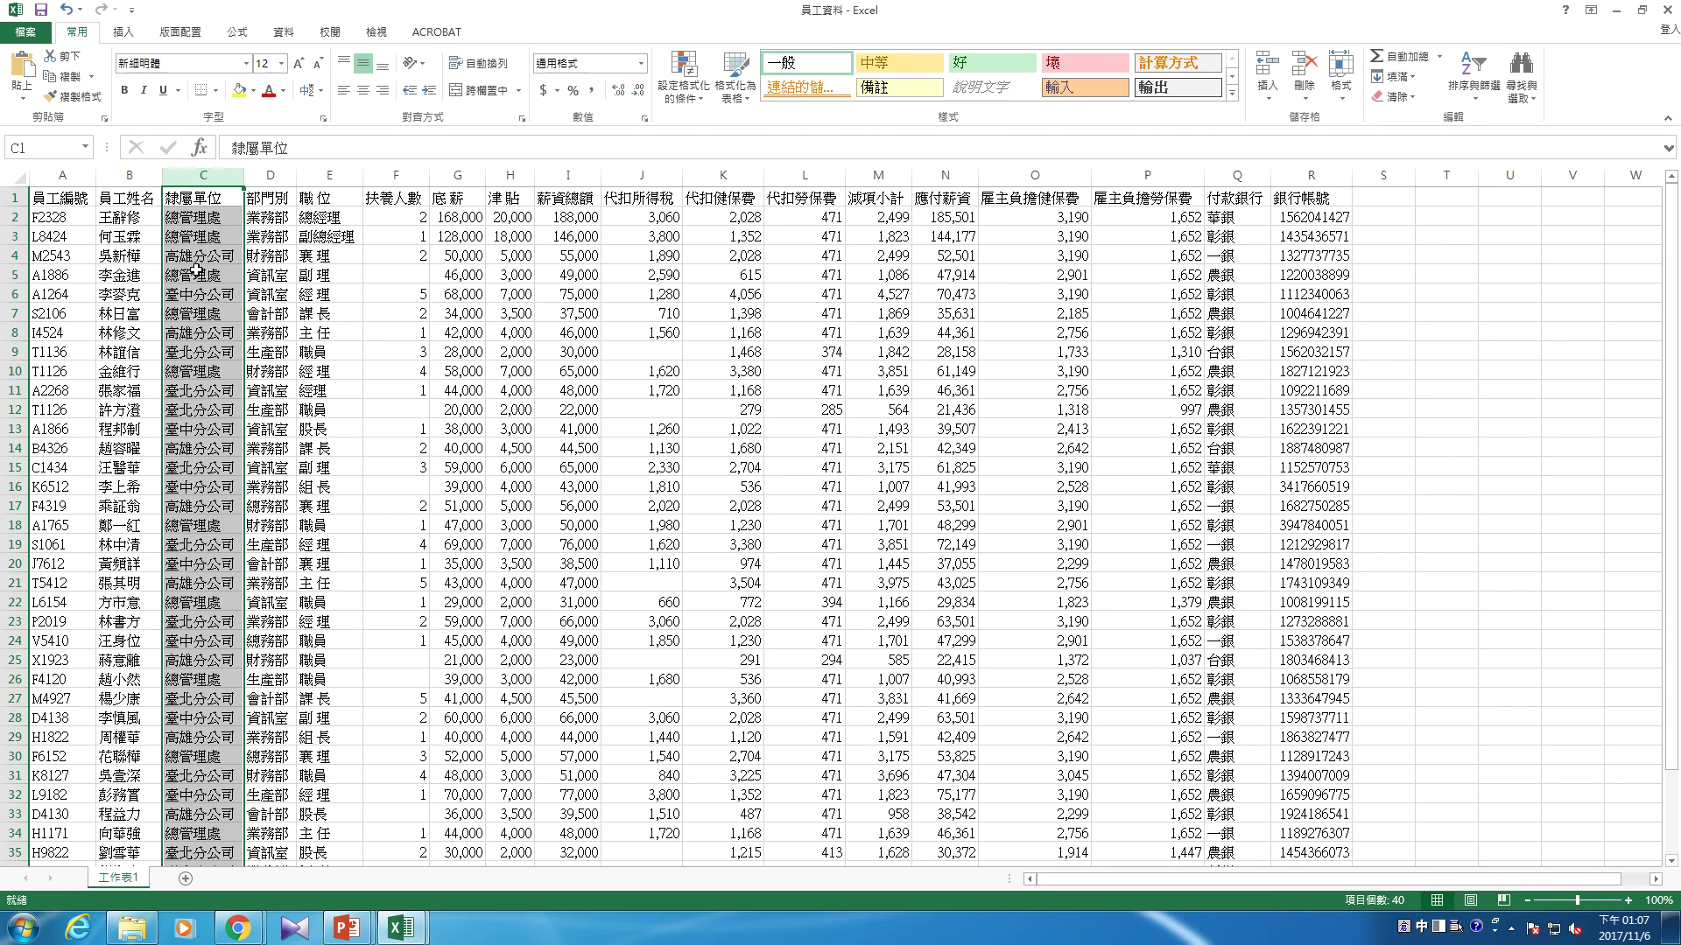
{"action": "left_click", "coordinate": [288, 178]}
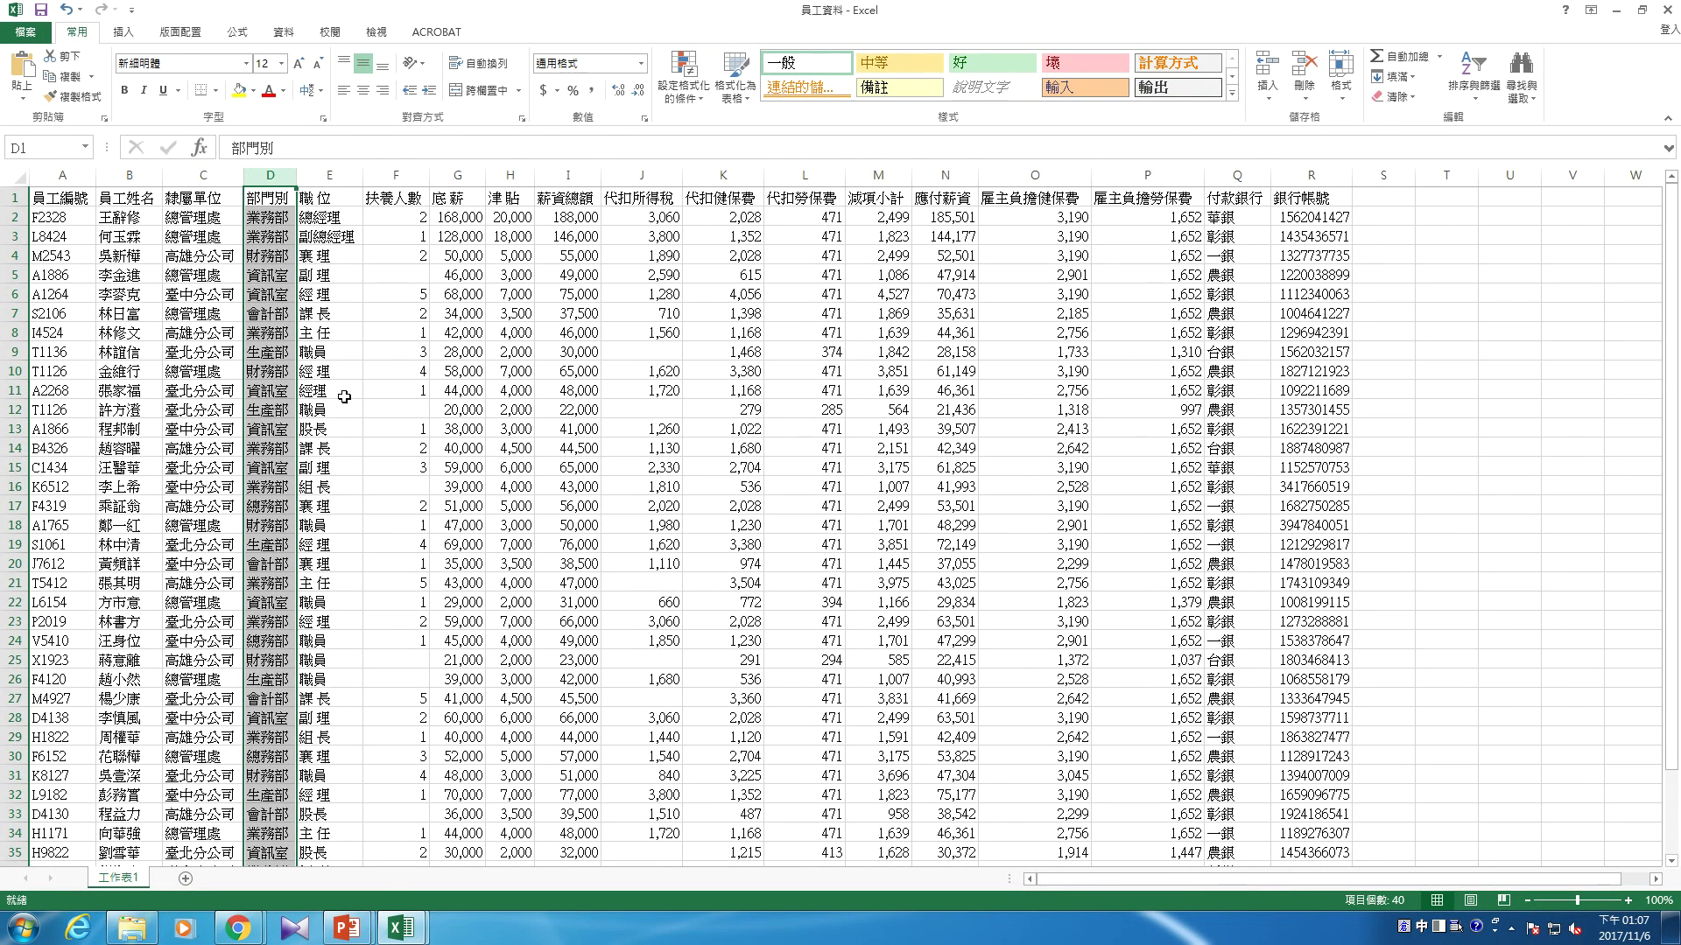
{"action": "left_click", "coordinate": [567, 175]}
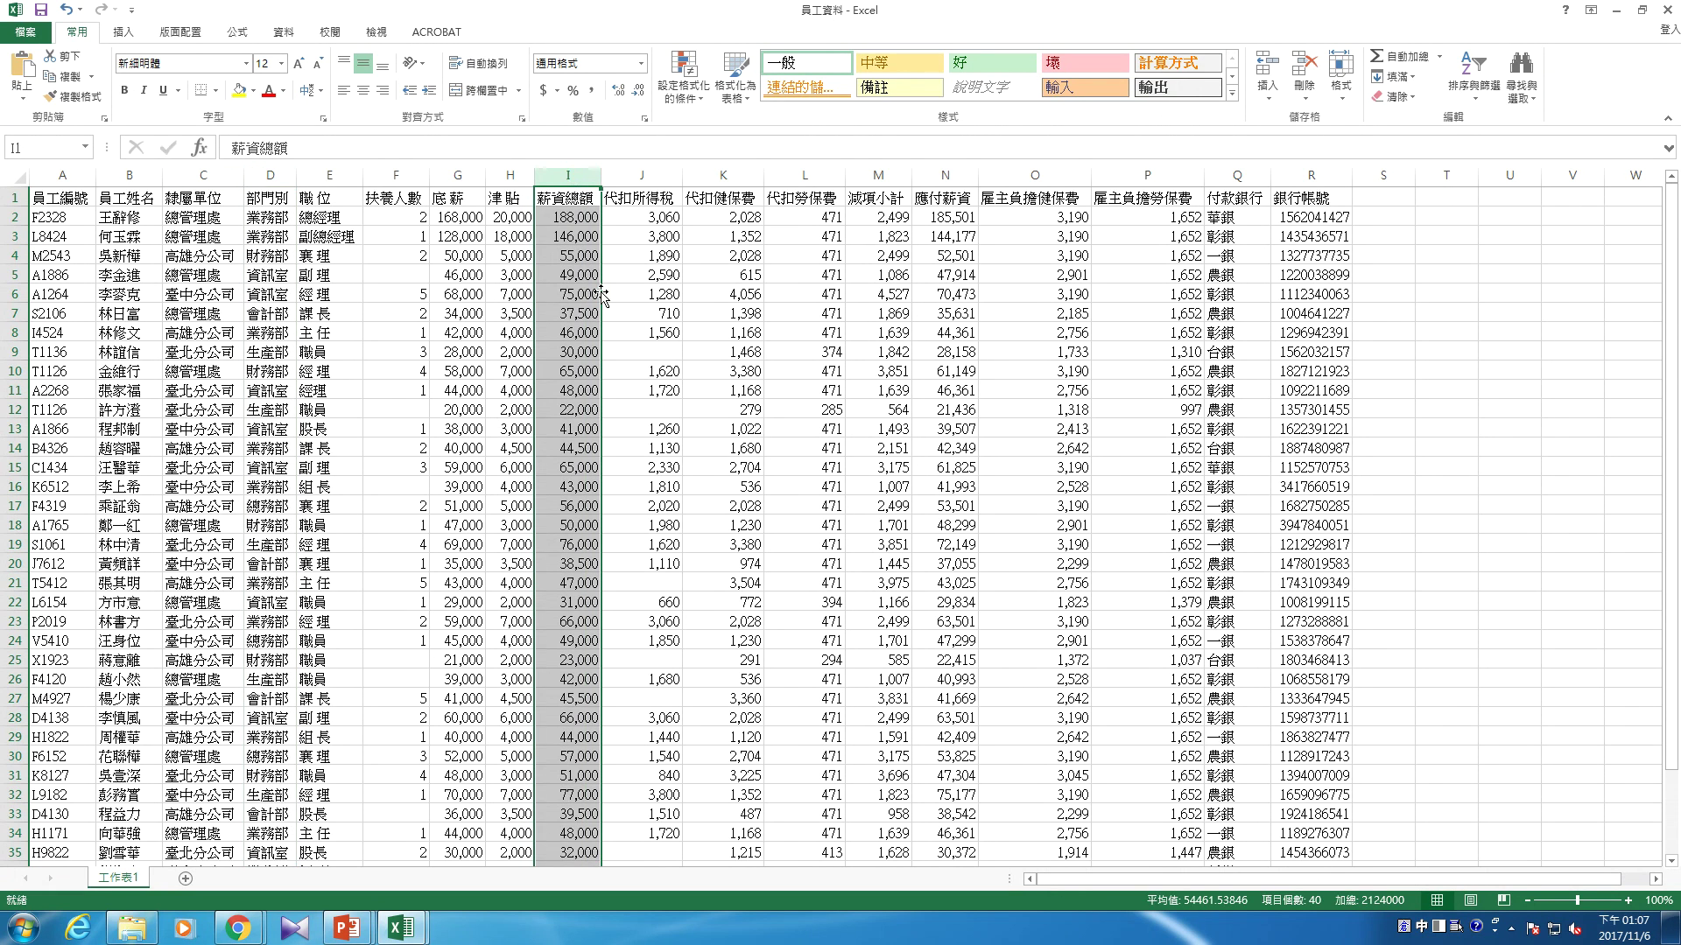
{"action": "left_click", "coordinate": [621, 421]}
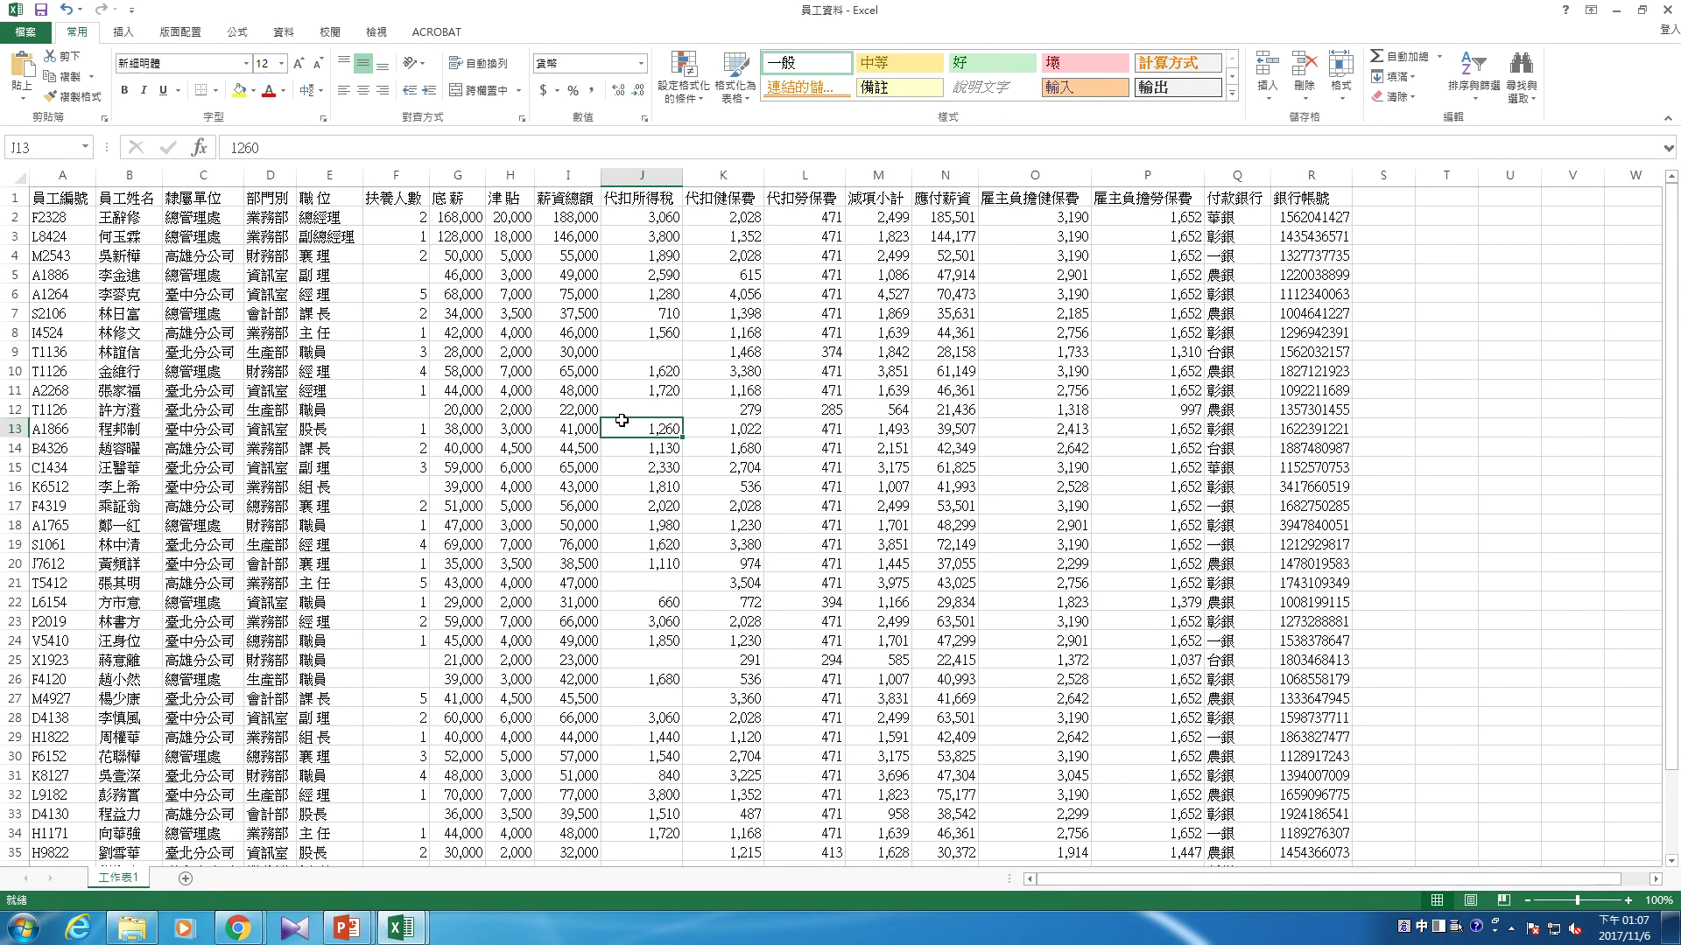
{"action": "left_click", "coordinate": [124, 33]}
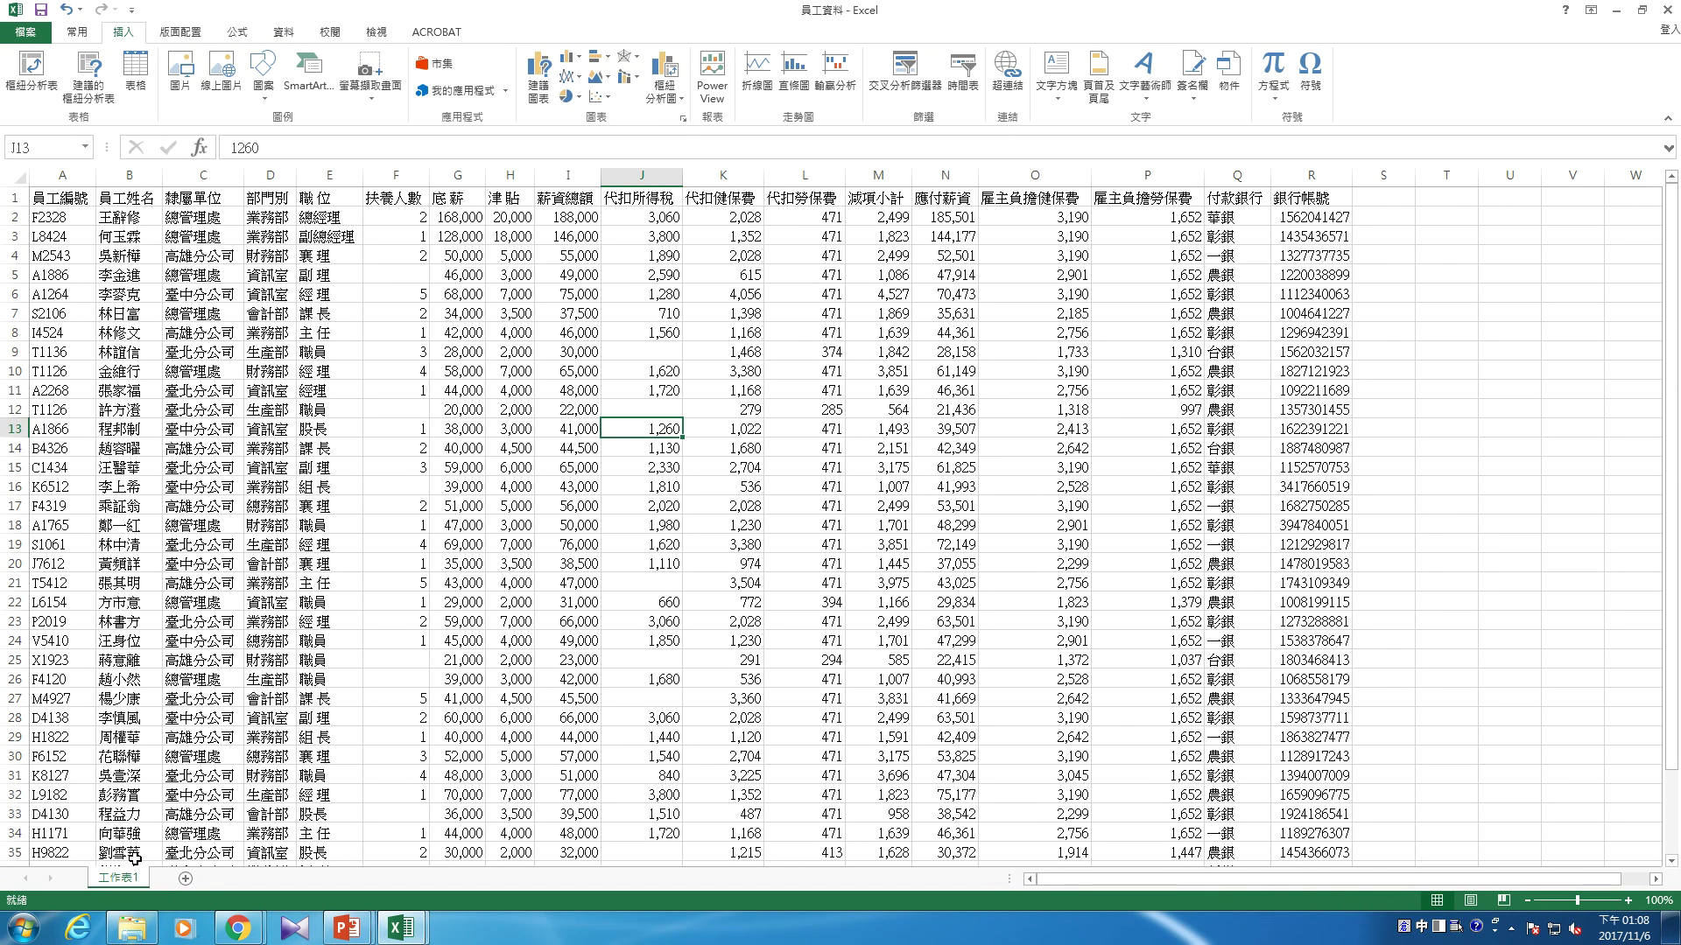
Rename the worksheet 工作表1 as 原始資料
{"action": "double_click", "coordinate": [136, 878]}
{"action": "type", "text": "原始資料"}
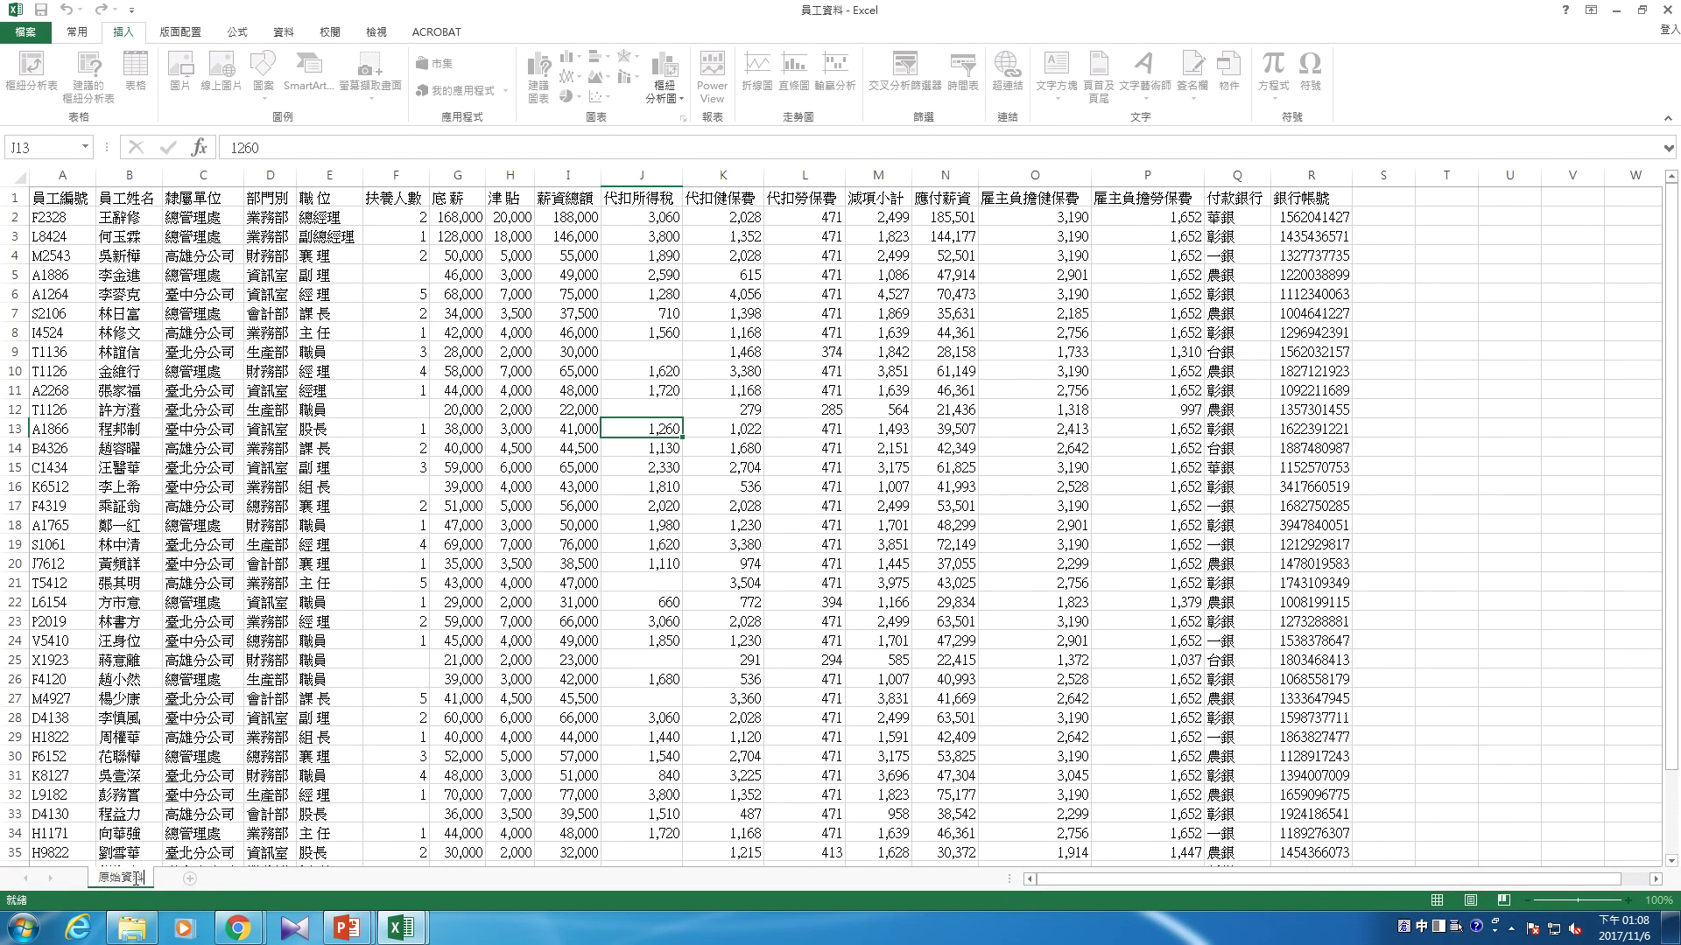
{"action": "key", "text": "Return"}
Create a pivot table on a new worksheet from the range 原始資料!$A$1:$R$40
{"action": "left_click", "coordinate": [516, 526]}
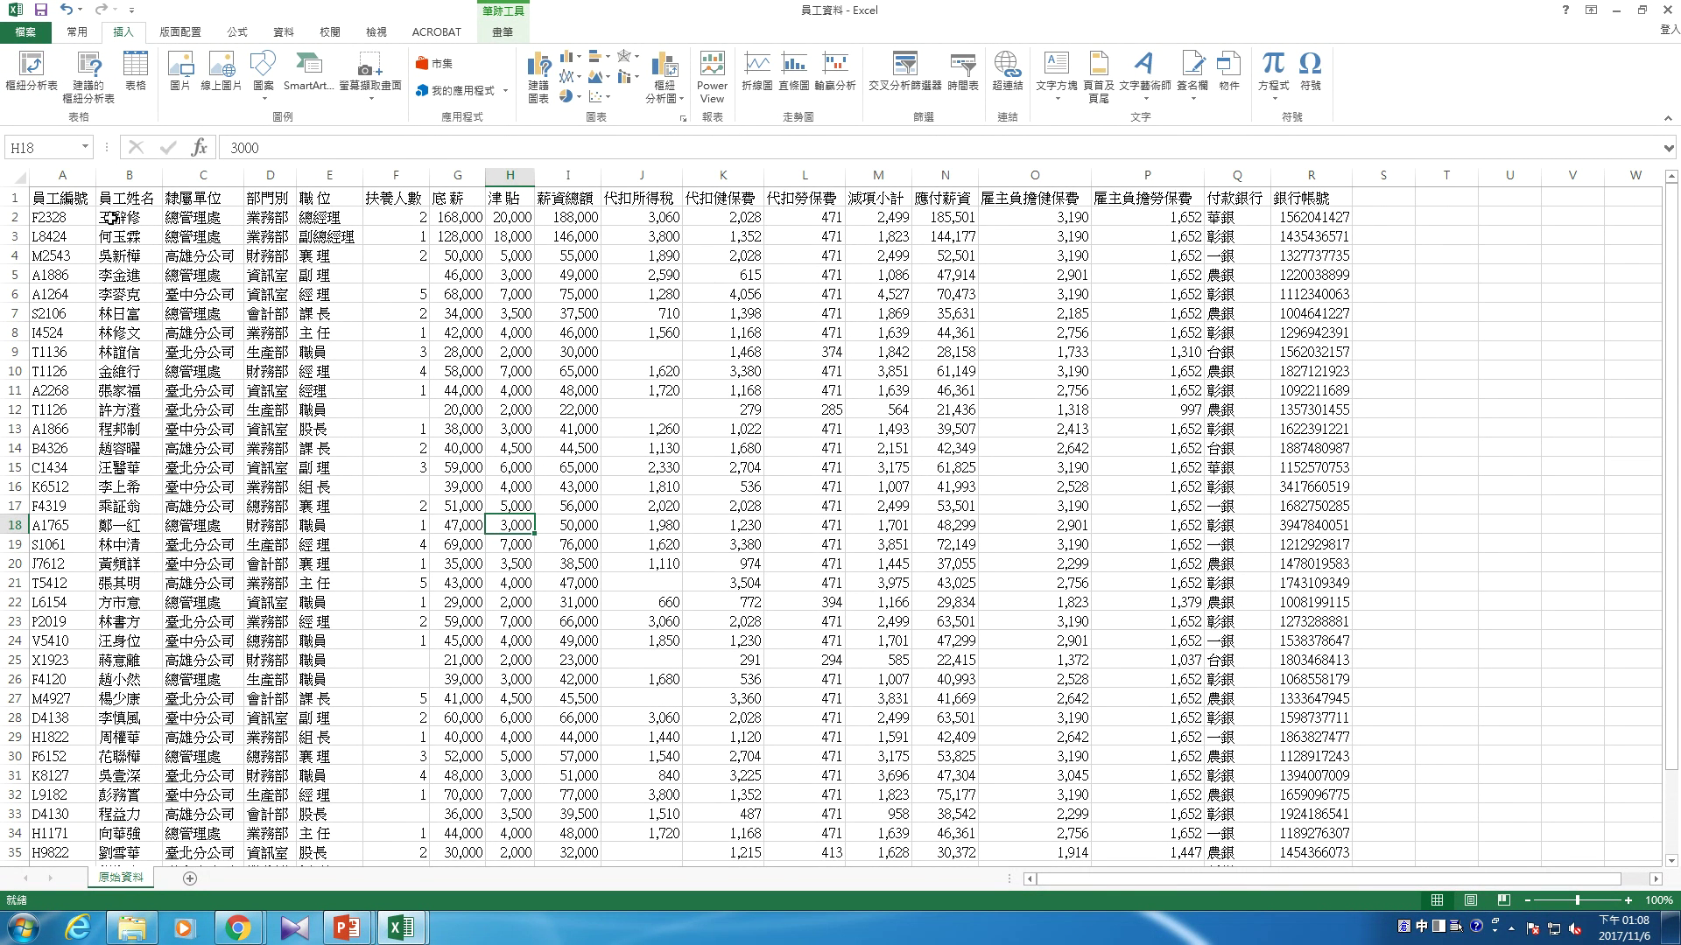
{"action": "left_click", "coordinate": [37, 91]}
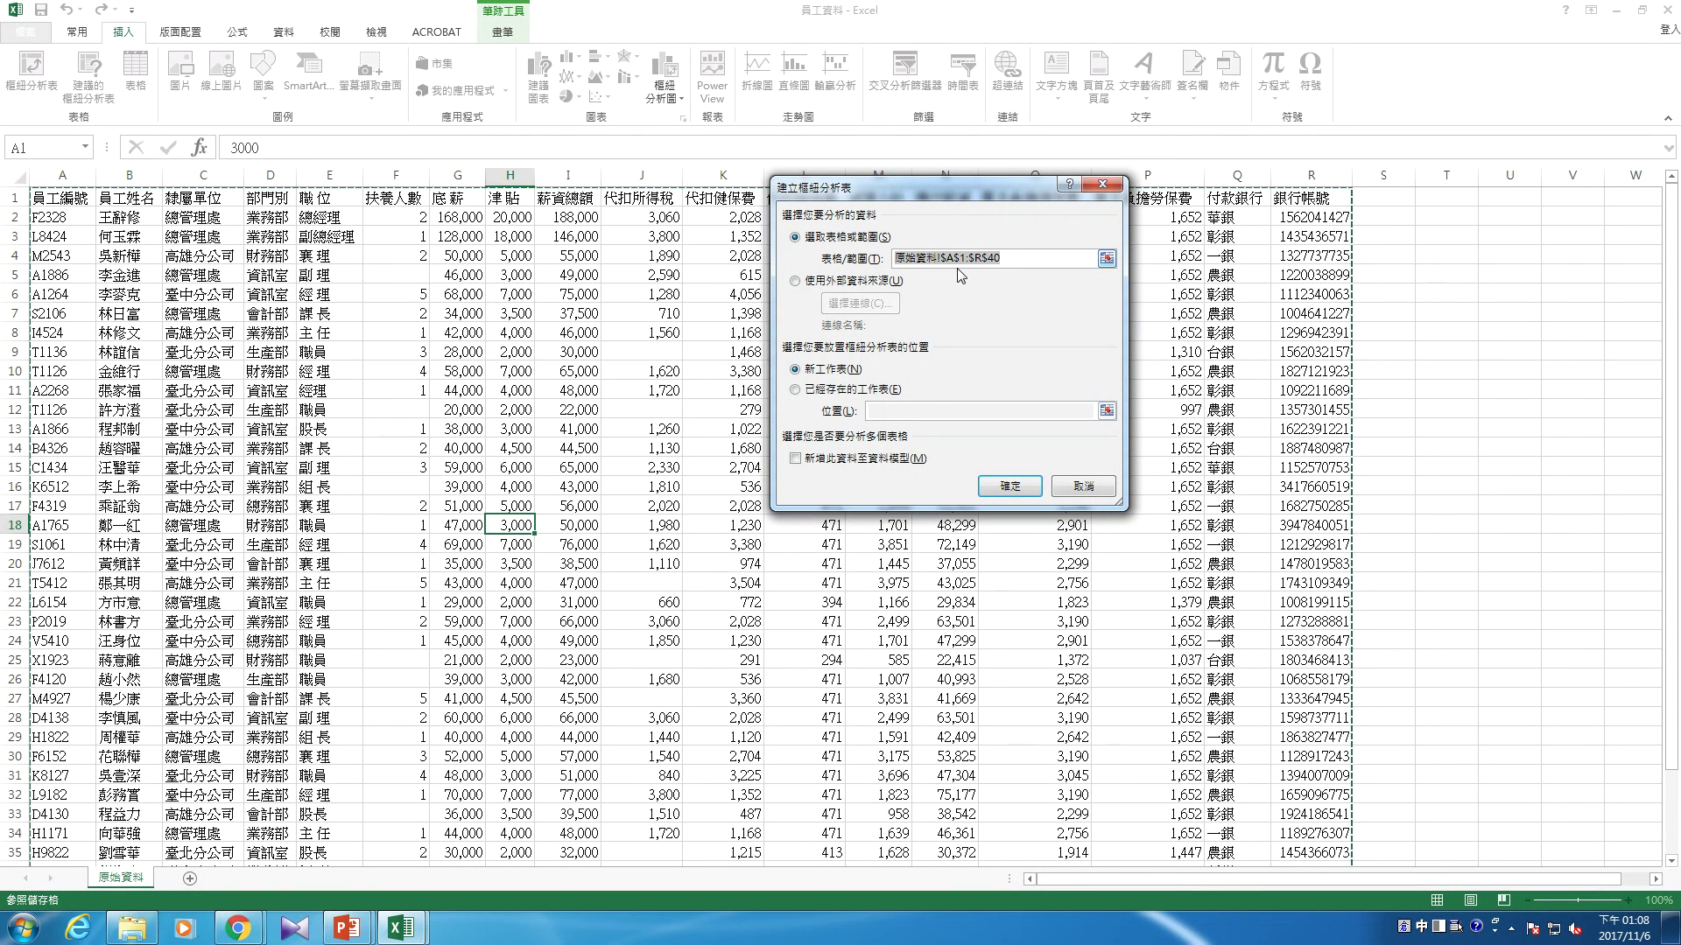
{"action": "left_click", "coordinate": [1010, 486]}
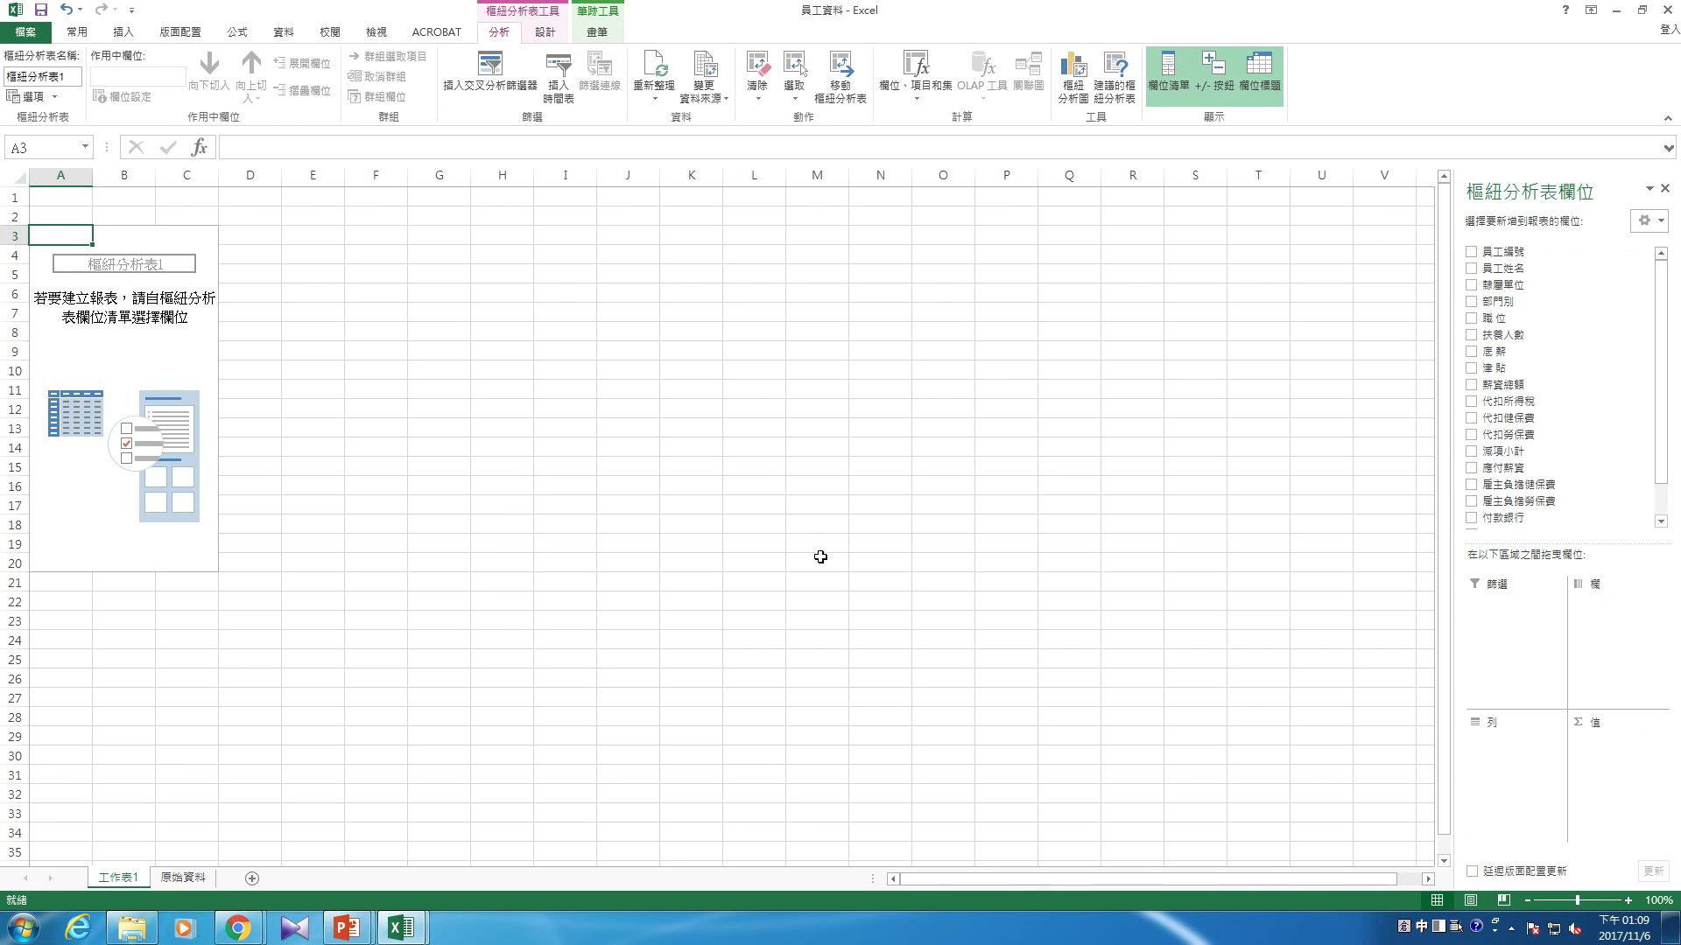
Draw a red on-screen table frame with a header band across it and a narrow column below
{"action": "key", "text": "ctrl"}
{"action": "mouse_move", "coordinate": [634, 355]}
{"action": "left_mouse_down"}
{"action": "mouse_move", "coordinate": [885, 705]}
{"action": "mouse_move", "coordinate": [1192, 733]}
{"action": "left_mouse_up"}
{"action": "key", "text": "shift"}
{"action": "mouse_move", "coordinate": [633, 474]}
{"action": "left_mouse_down"}
{"action": "mouse_move", "coordinate": [1247, 494]}
{"action": "mouse_move", "coordinate": [1196, 475]}
{"action": "left_mouse_up"}
{"action": "left_click_drag", "start_coordinate": [807, 480], "coordinate": [807, 740]}
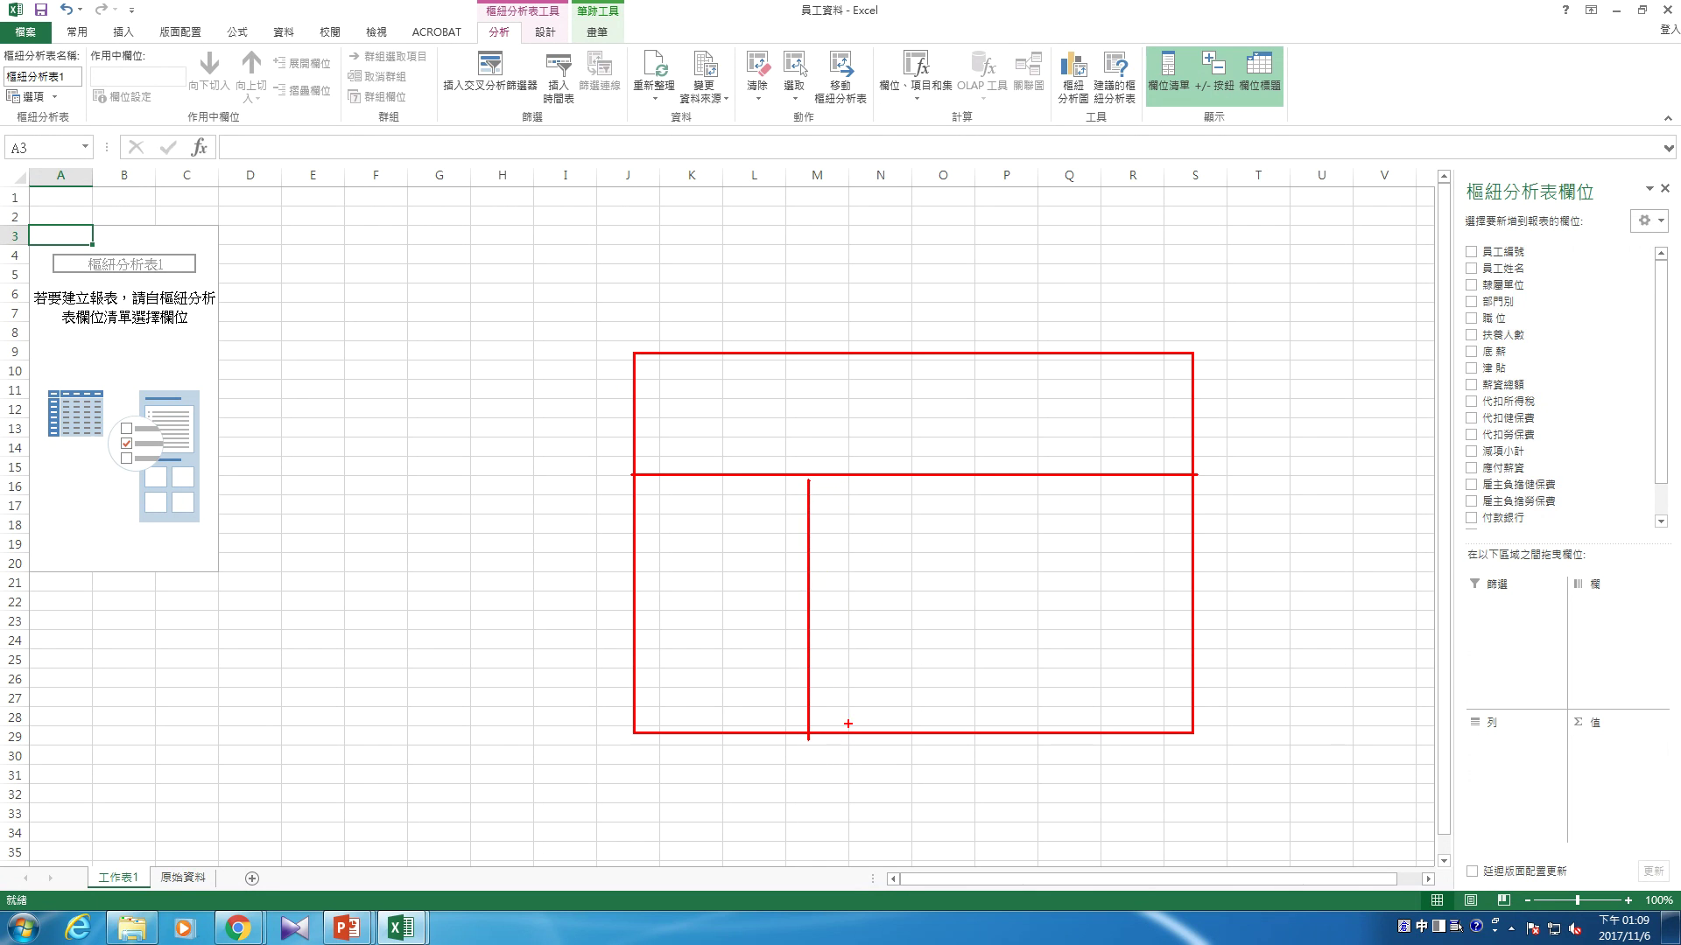
Handwrite 公司 in the frame's side column, 部門 in its header band and a dollar sign in the data area
{"action": "mouse_move", "coordinate": [719, 526]}
{"action": "left_mouse_down"}
{"action": "mouse_move", "coordinate": [692, 577]}
{"action": "mouse_move", "coordinate": [767, 554]}
{"action": "left_mouse_up"}
{"action": "left_click_drag", "start_coordinate": [721, 568], "coordinate": [743, 593]}
{"action": "left_click_drag", "start_coordinate": [692, 613], "coordinate": [753, 667]}
{"action": "left_click_drag", "start_coordinate": [690, 638], "coordinate": [732, 642]}
{"action": "left_click_drag", "start_coordinate": [727, 649], "coordinate": [716, 671]}
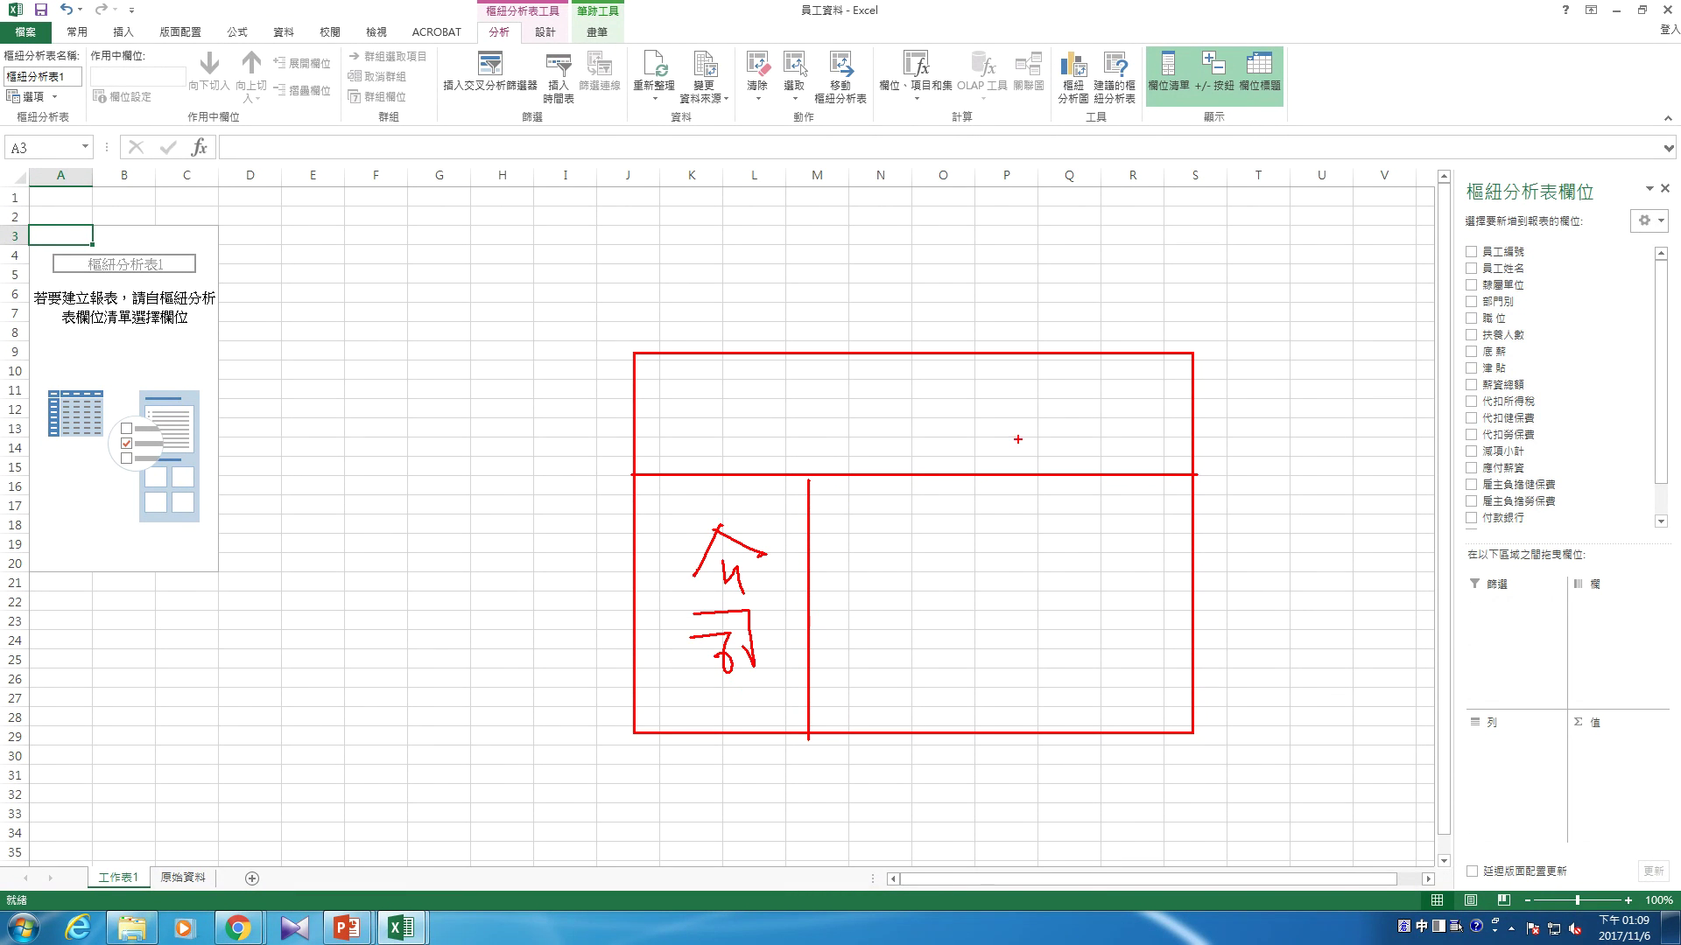
{"action": "mouse_move", "coordinate": [929, 394]}
{"action": "left_mouse_down"}
{"action": "mouse_move", "coordinate": [966, 386]}
{"action": "mouse_move", "coordinate": [971, 424]}
{"action": "left_mouse_up"}
{"action": "left_click_drag", "start_coordinate": [932, 411], "coordinate": [986, 448]}
{"action": "left_click_drag", "start_coordinate": [958, 420], "coordinate": [963, 451]}
{"action": "mouse_move", "coordinate": [1017, 390]}
{"action": "left_mouse_down"}
{"action": "mouse_move", "coordinate": [1059, 413]}
{"action": "mouse_move", "coordinate": [1020, 454]}
{"action": "mouse_move", "coordinate": [1087, 453]}
{"action": "left_mouse_up"}
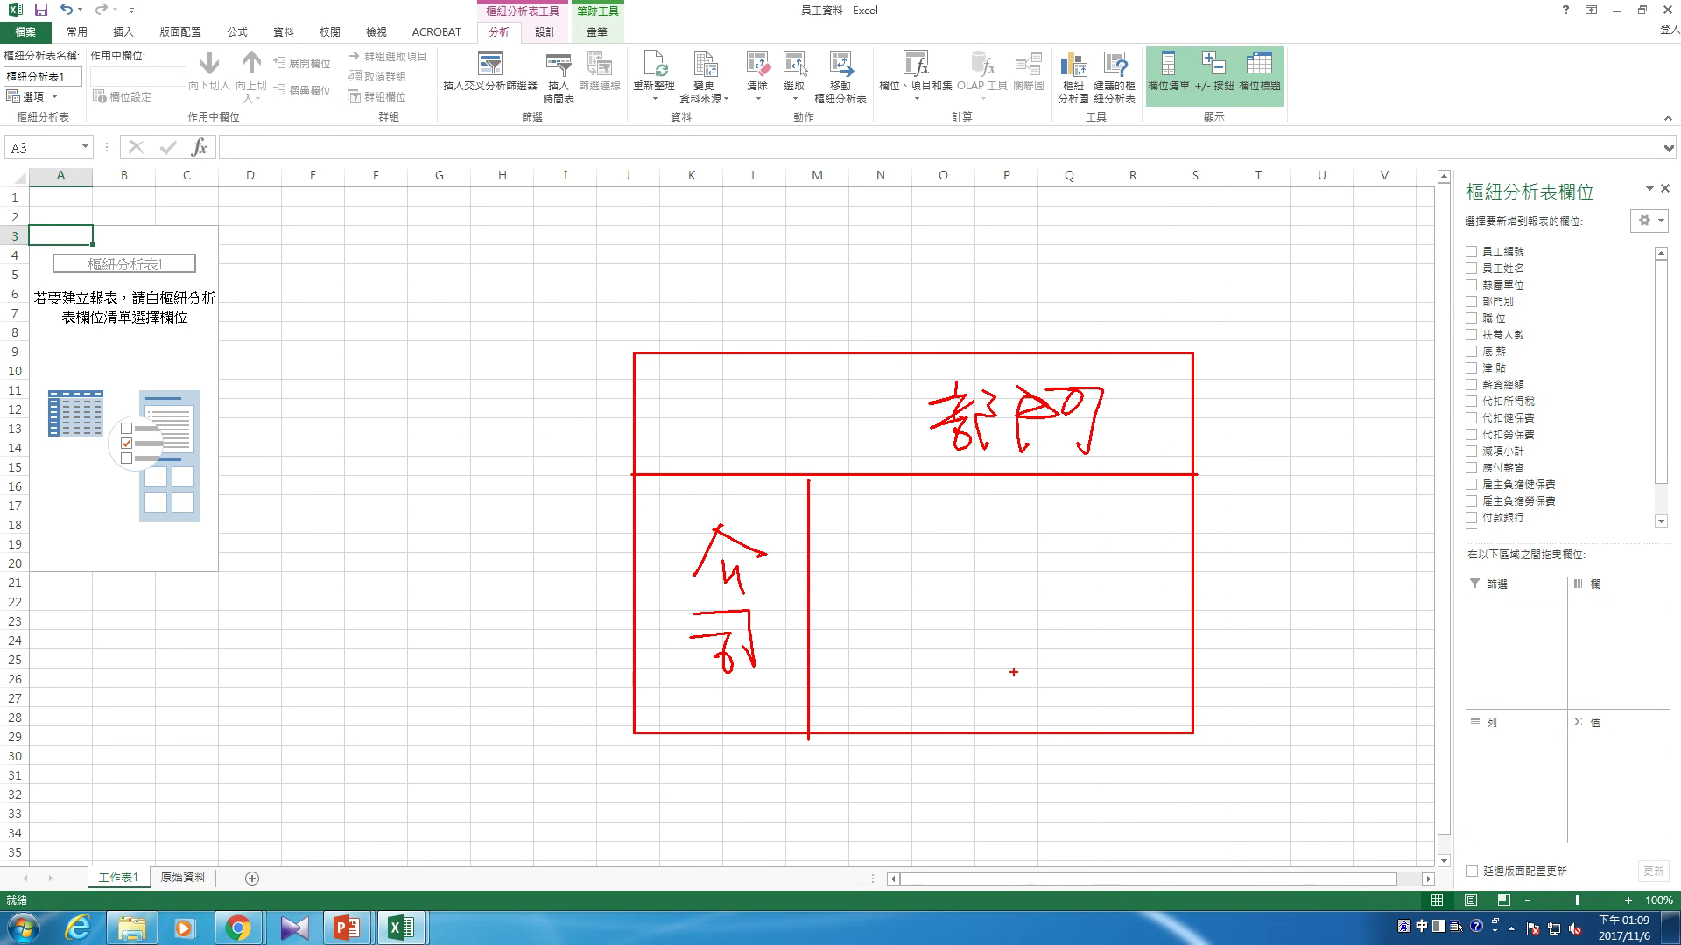
{"action": "mouse_move", "coordinate": [956, 601]}
{"action": "left_mouse_down"}
{"action": "mouse_move", "coordinate": [1006, 632]}
{"action": "mouse_move", "coordinate": [972, 644]}
{"action": "left_mouse_up"}
{"action": "left_click_drag", "start_coordinate": [1012, 562], "coordinate": [996, 687]}
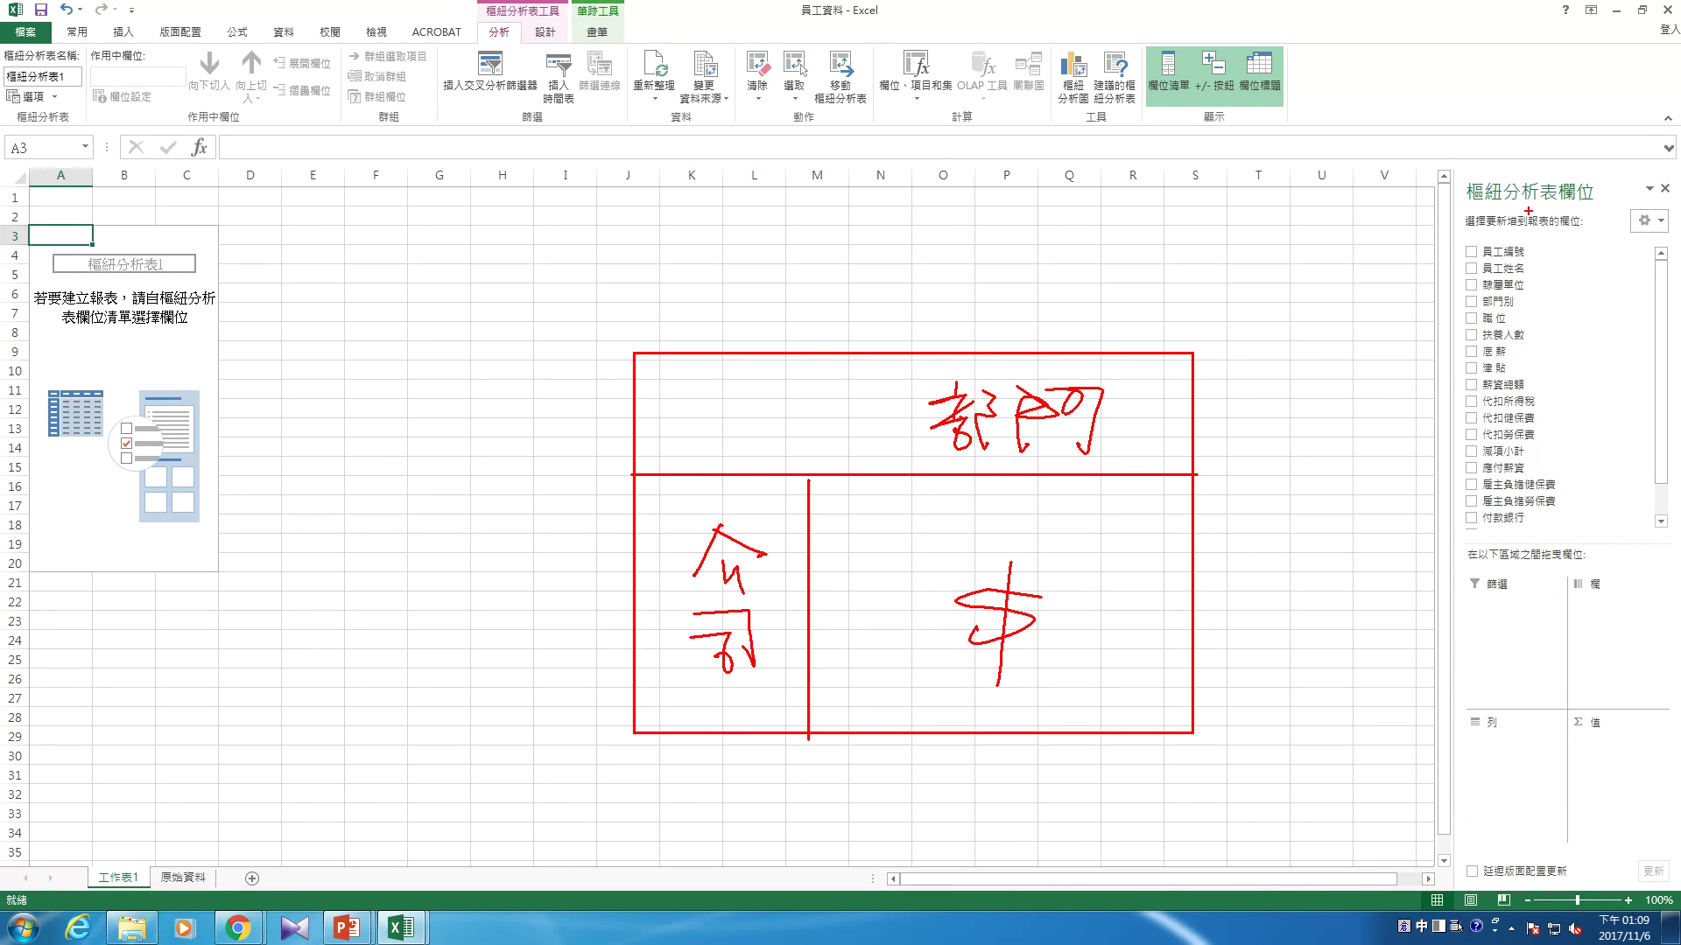
Draw arrows linking the sketched company, department and amount areas to the pivot row, column and value areas, and clear all annotations
{"action": "left_click_drag", "start_coordinate": [1472, 212], "coordinate": [1595, 211]}
{"action": "left_click_drag", "start_coordinate": [1462, 562], "coordinate": [1595, 557]}
{"action": "mouse_move", "coordinate": [707, 684]}
{"action": "left_mouse_down"}
{"action": "mouse_move", "coordinate": [807, 812]}
{"action": "mouse_move", "coordinate": [1473, 792]}
{"action": "mouse_move", "coordinate": [1409, 841]}
{"action": "left_mouse_up"}
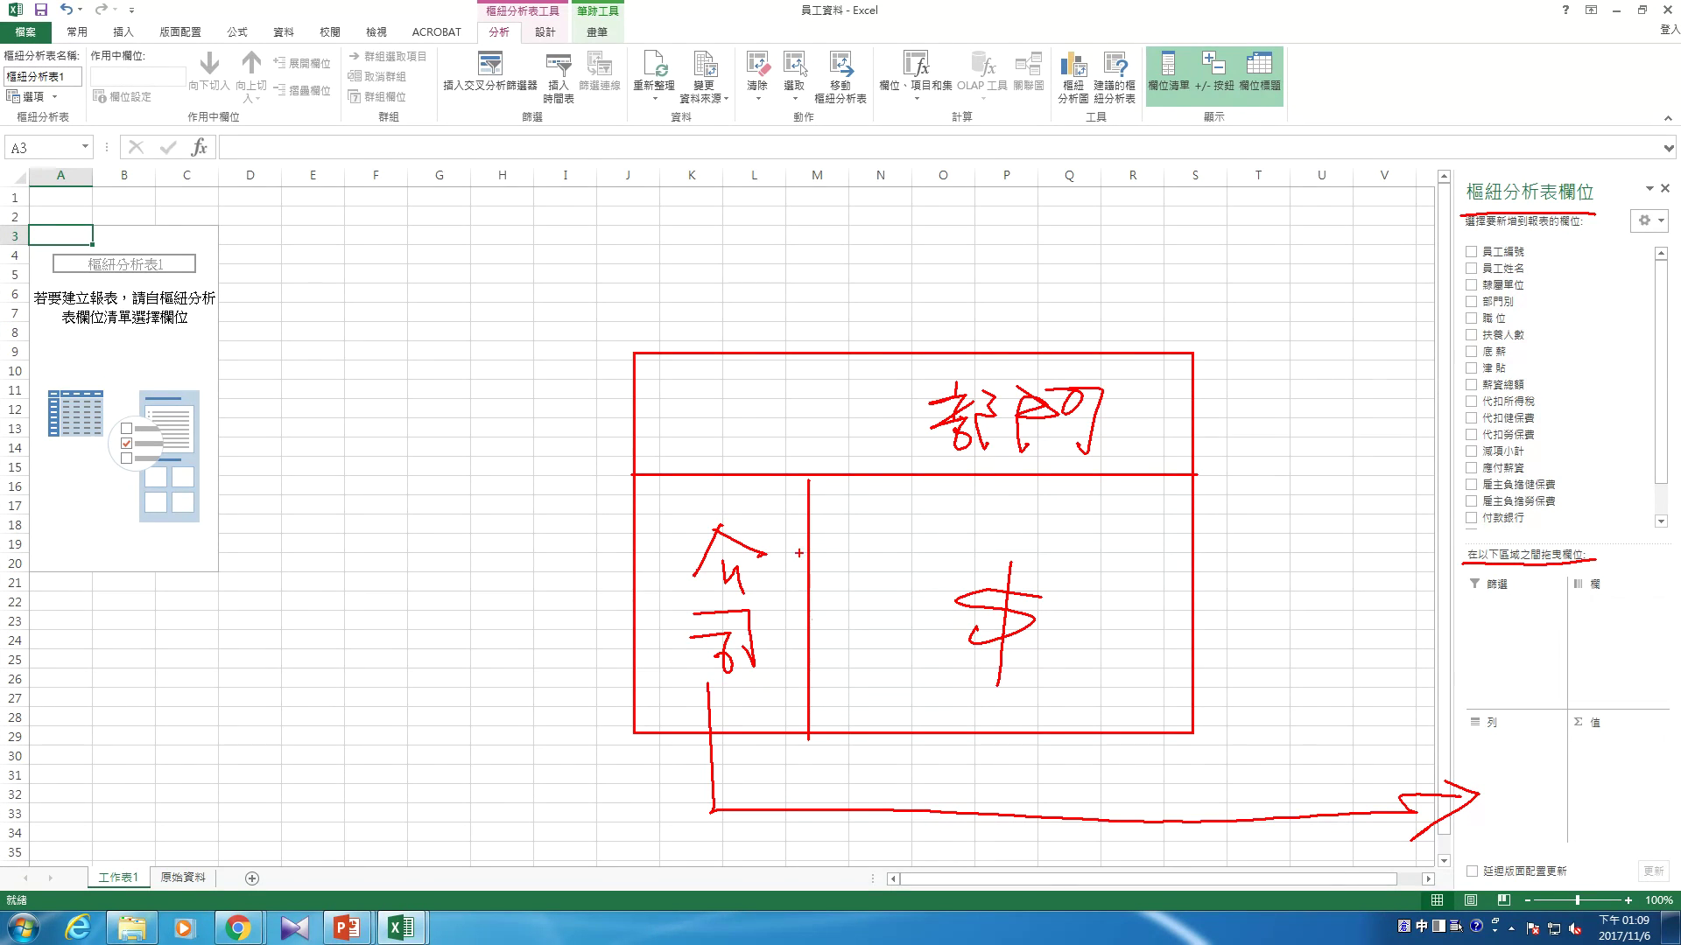
{"action": "mouse_move", "coordinate": [1123, 416]}
{"action": "left_mouse_down"}
{"action": "mouse_move", "coordinate": [1585, 464]}
{"action": "mouse_move", "coordinate": [1602, 599]}
{"action": "mouse_move", "coordinate": [1649, 560]}
{"action": "left_mouse_up"}
{"action": "left_click_drag", "start_coordinate": [1052, 656], "coordinate": [1617, 758]}
{"action": "left_click_drag", "start_coordinate": [1609, 733], "coordinate": [1563, 810]}
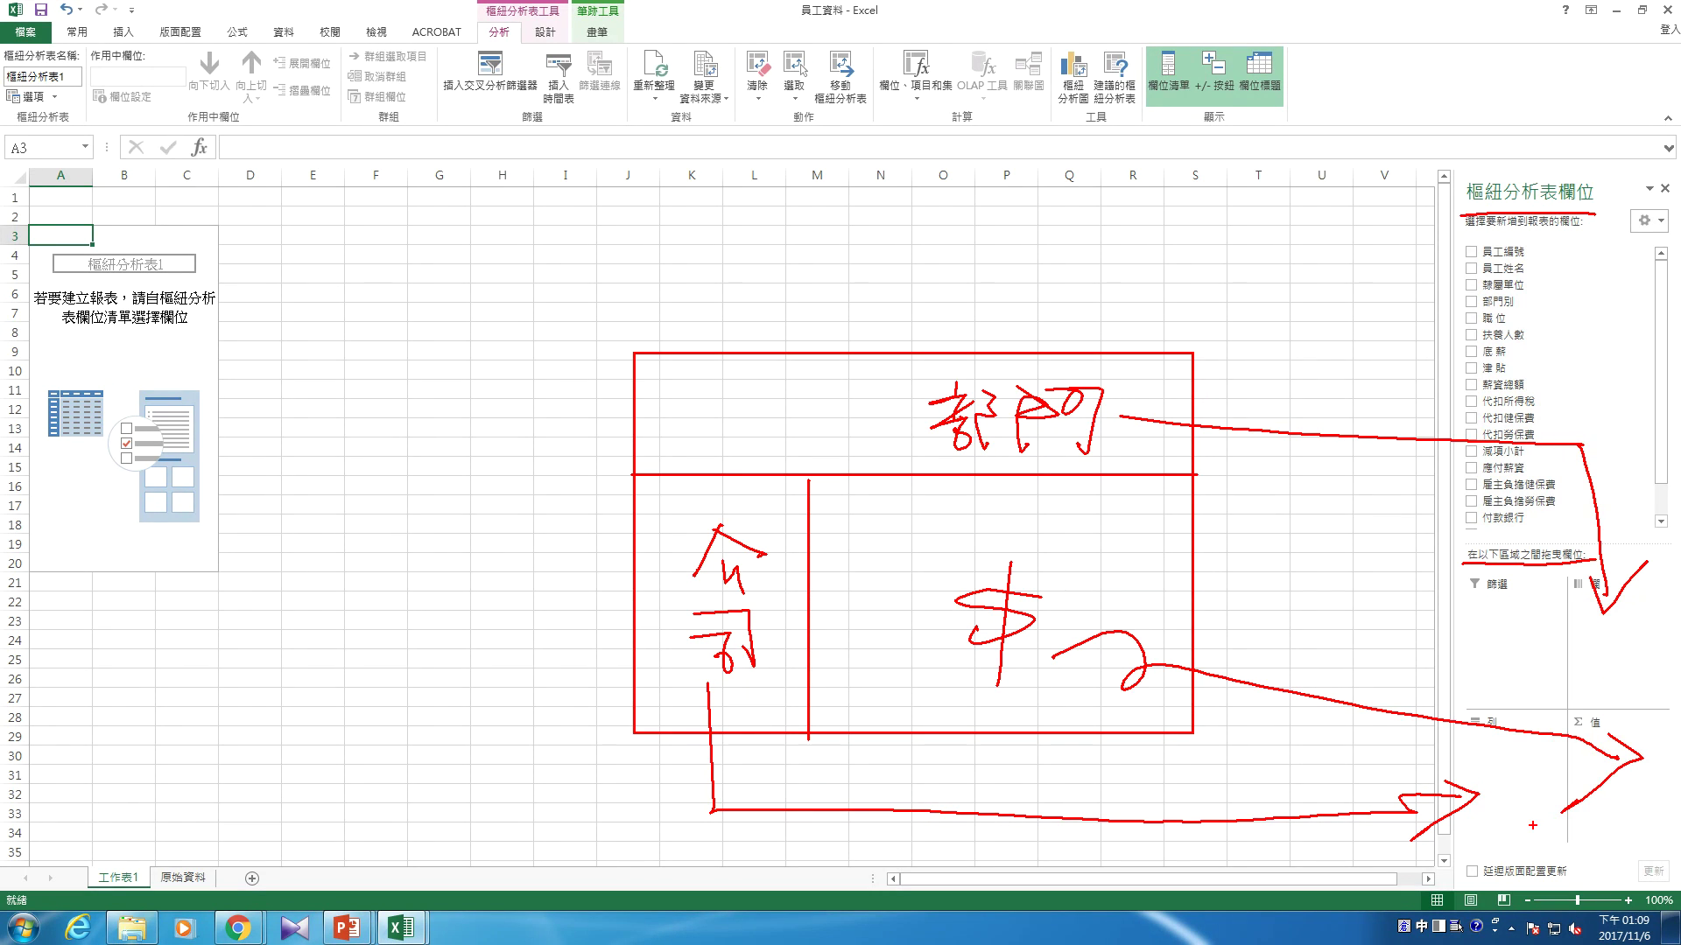
{"action": "left_click_drag", "start_coordinate": [1488, 252], "coordinate": [1474, 495]}
{"action": "key", "text": "Escape"}
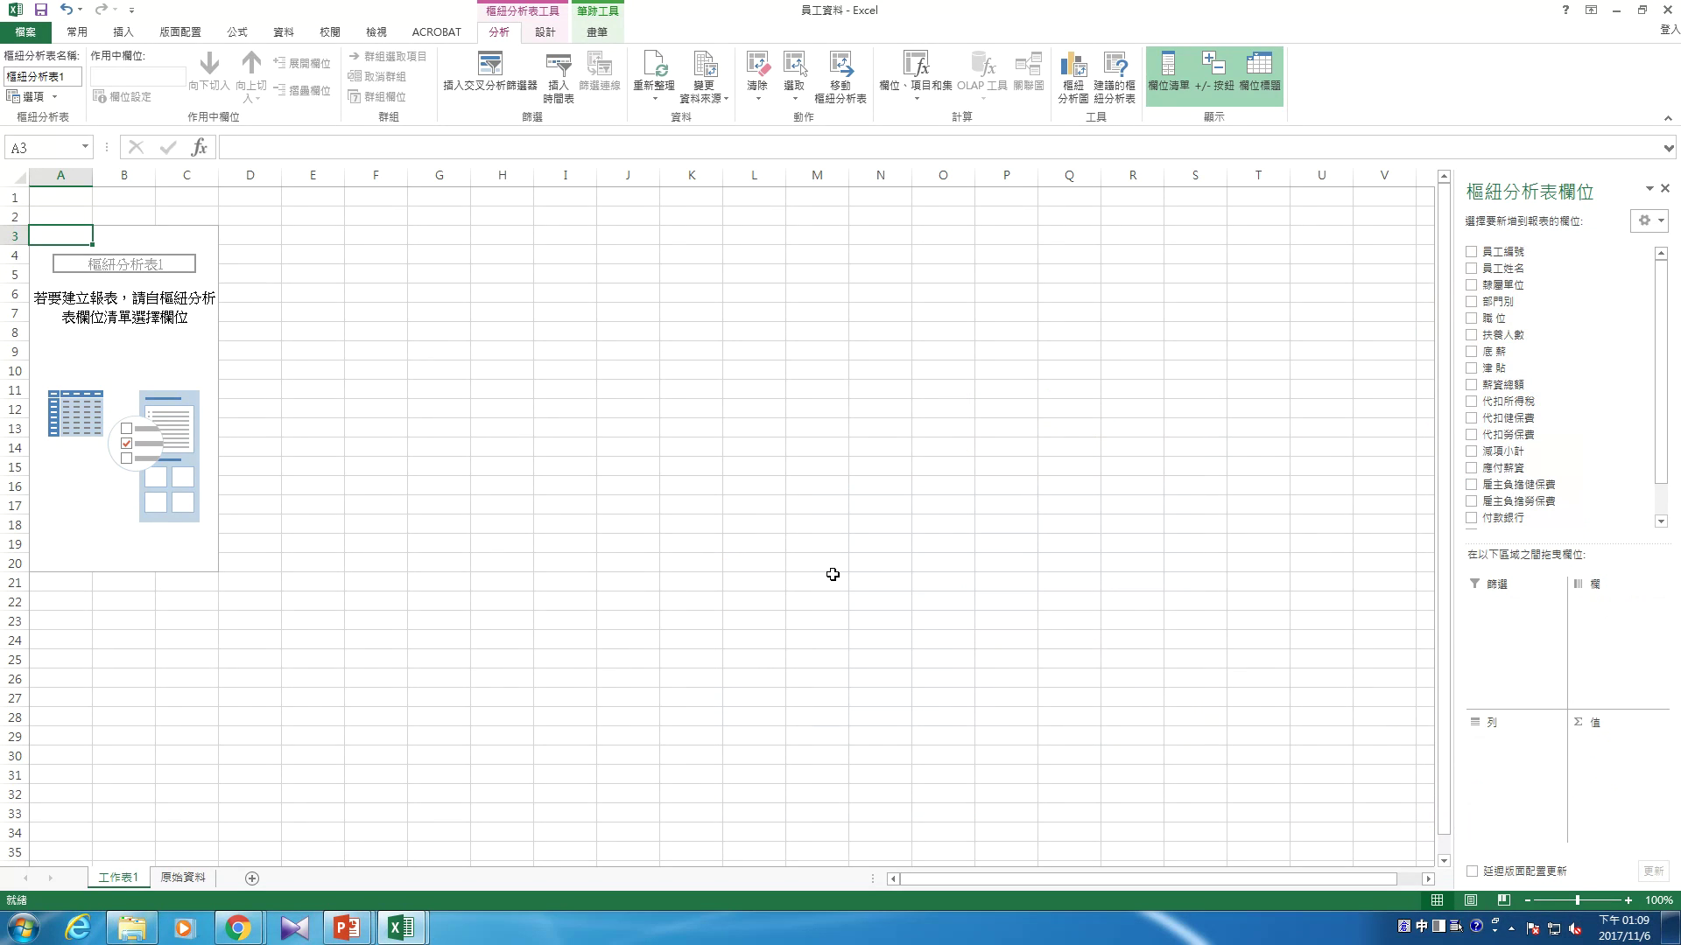
Lay out the pivot table with 隸屬單位 as rows, 部門別 as columns and 薪資總額 as values
{"action": "left_click_drag", "start_coordinate": [1501, 289], "coordinate": [1500, 758]}
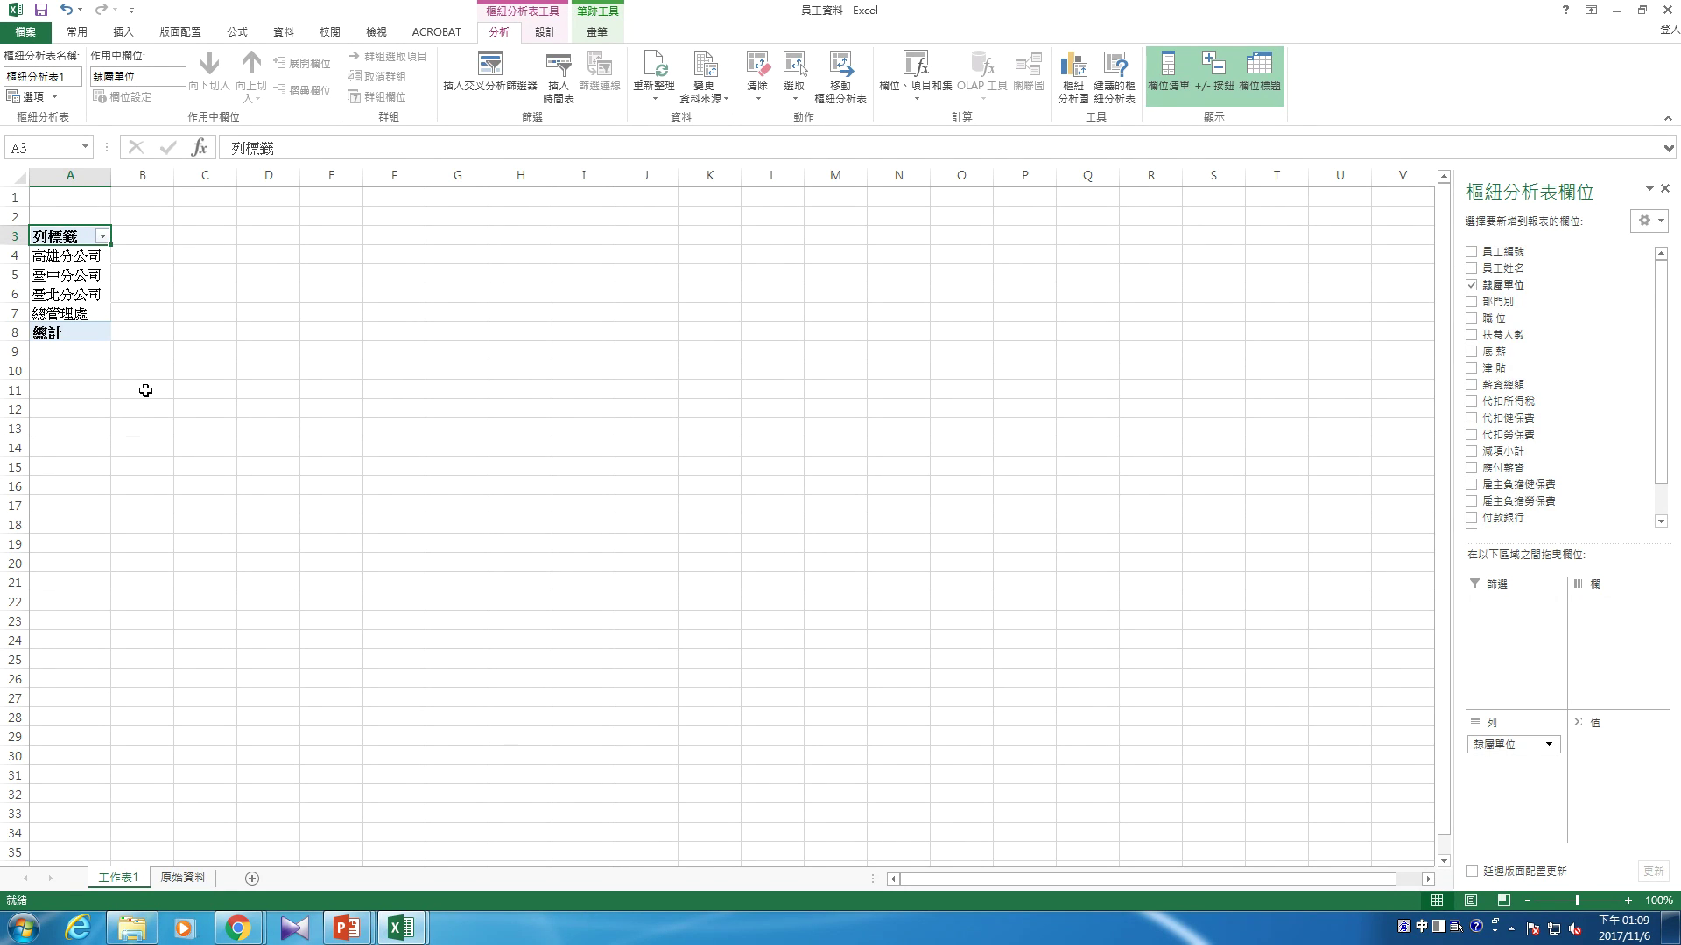
{"action": "left_click_drag", "start_coordinate": [1505, 302], "coordinate": [1633, 617]}
{"action": "left_click_drag", "start_coordinate": [1520, 392], "coordinate": [1644, 809]}
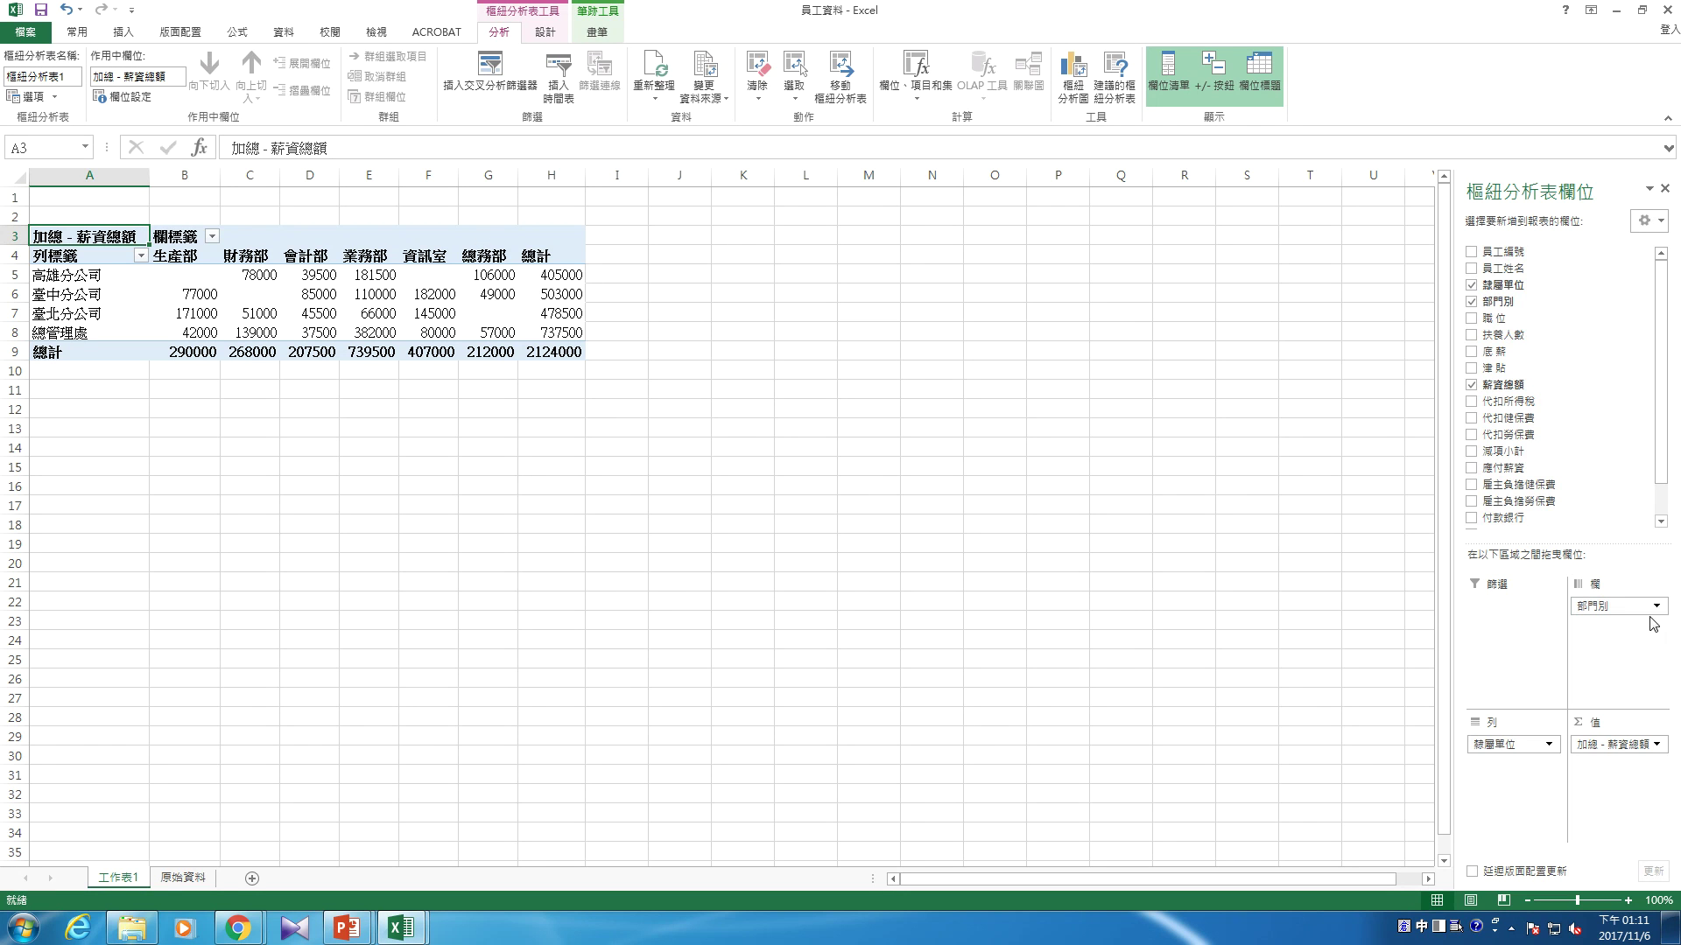
Try 隸屬單位 and 部門別 as nested row fields in both orders, and restore the layout with 部門別 in columns
{"action": "left_click_drag", "start_coordinate": [1636, 607], "coordinate": [1521, 768]}
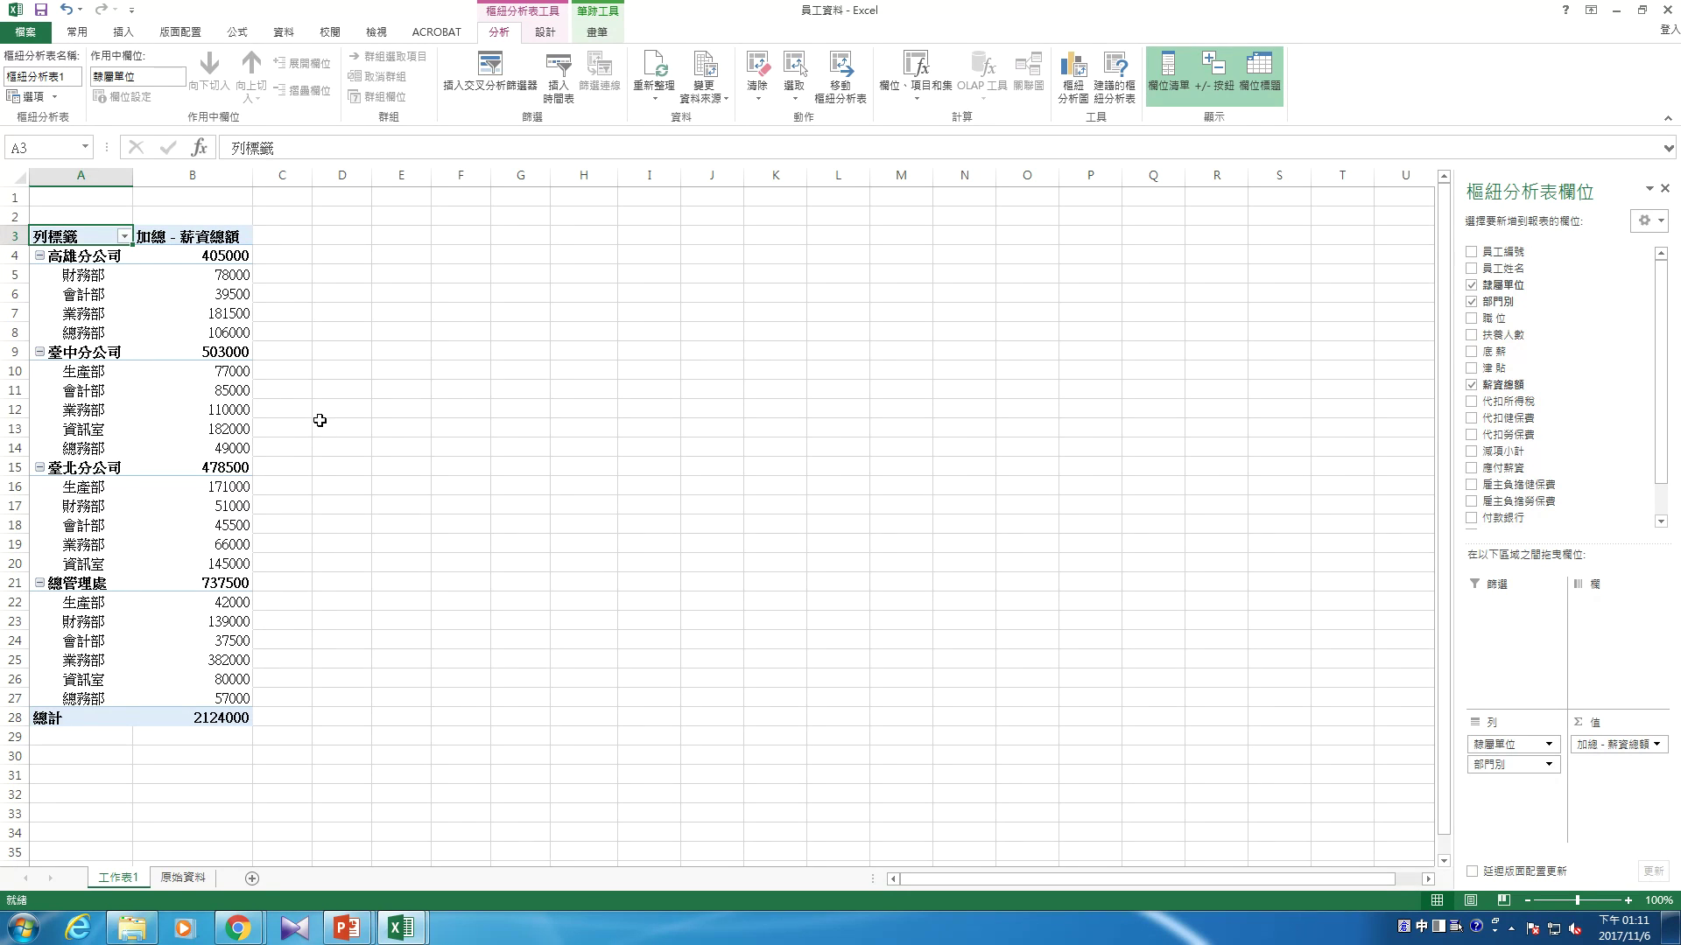
{"action": "left_click_drag", "start_coordinate": [1499, 744], "coordinate": [1507, 796]}
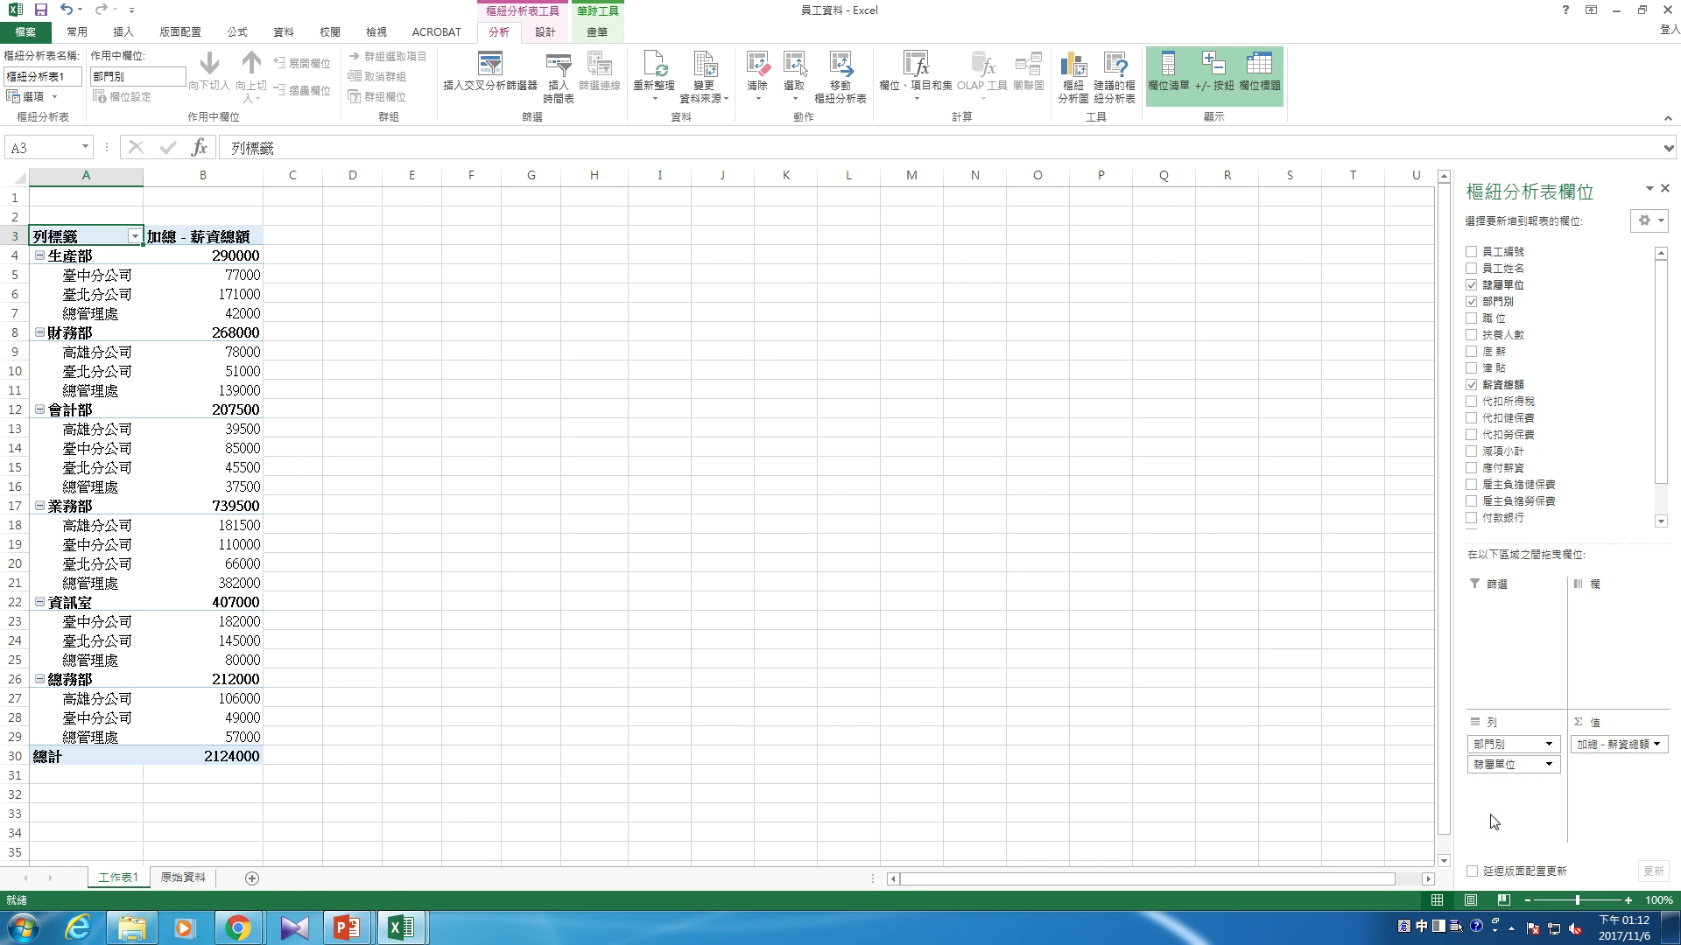
{"action": "left_click", "coordinate": [1497, 764]}
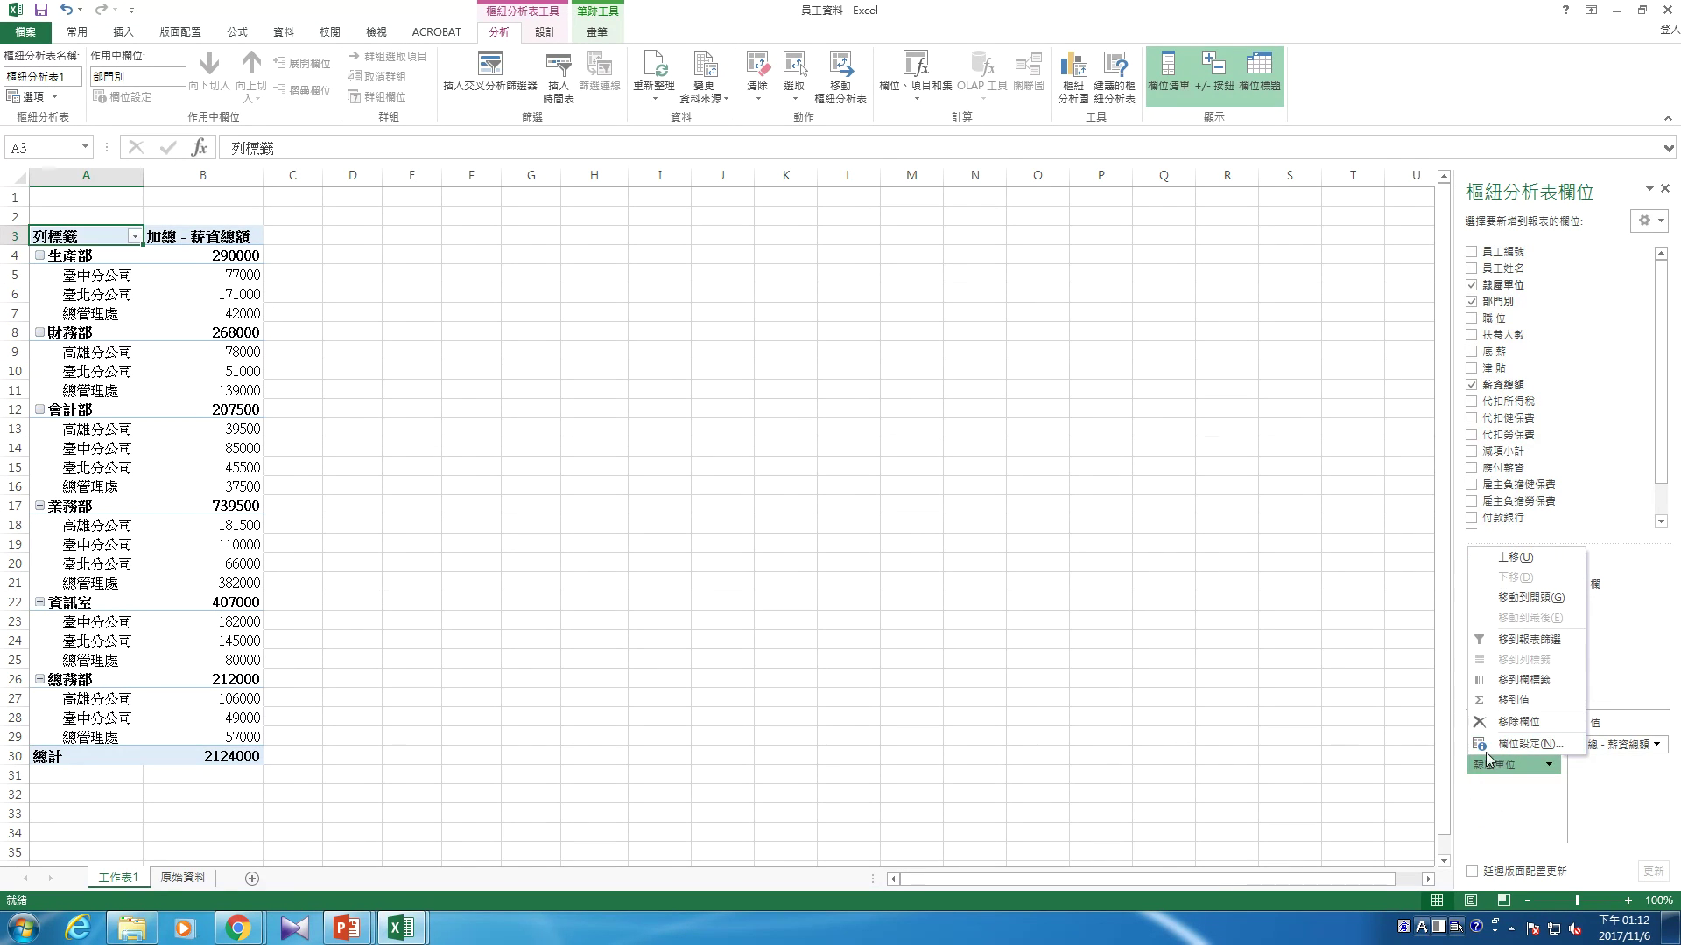
{"action": "left_click", "coordinate": [1495, 766]}
{"action": "left_click_drag", "start_coordinate": [1495, 767], "coordinate": [1619, 613]}
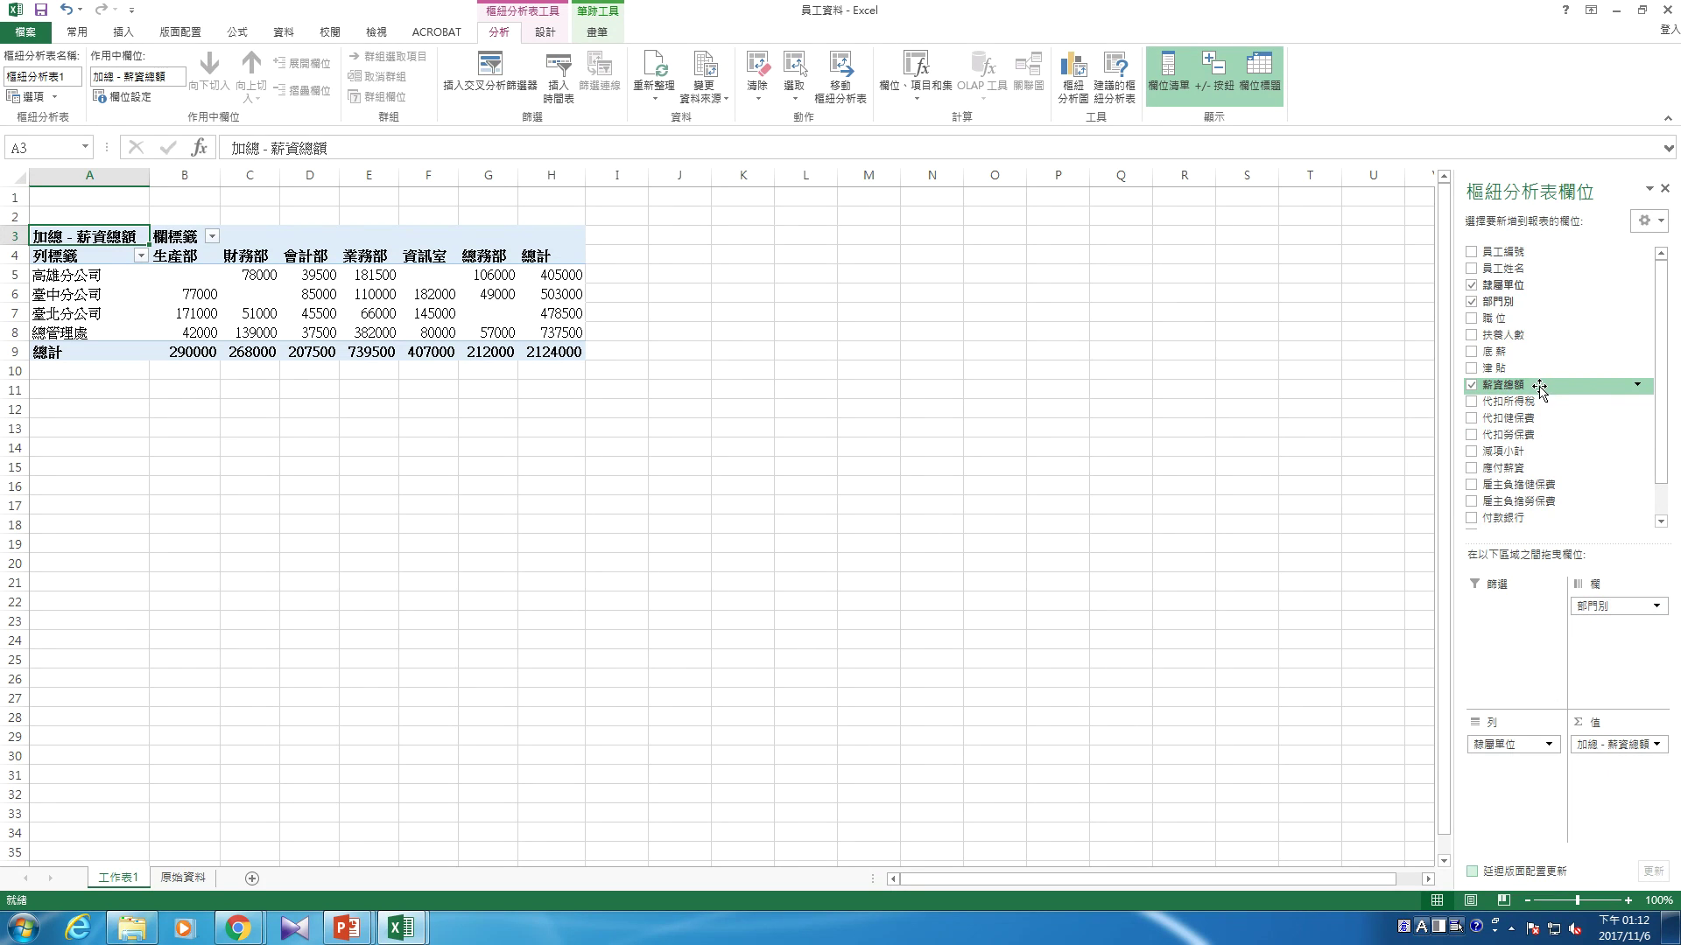
Add 薪資總額 to the pivot values a second time and move the Σ 值 field from columns to rows
{"action": "left_click_drag", "start_coordinate": [1539, 387], "coordinate": [1619, 770]}
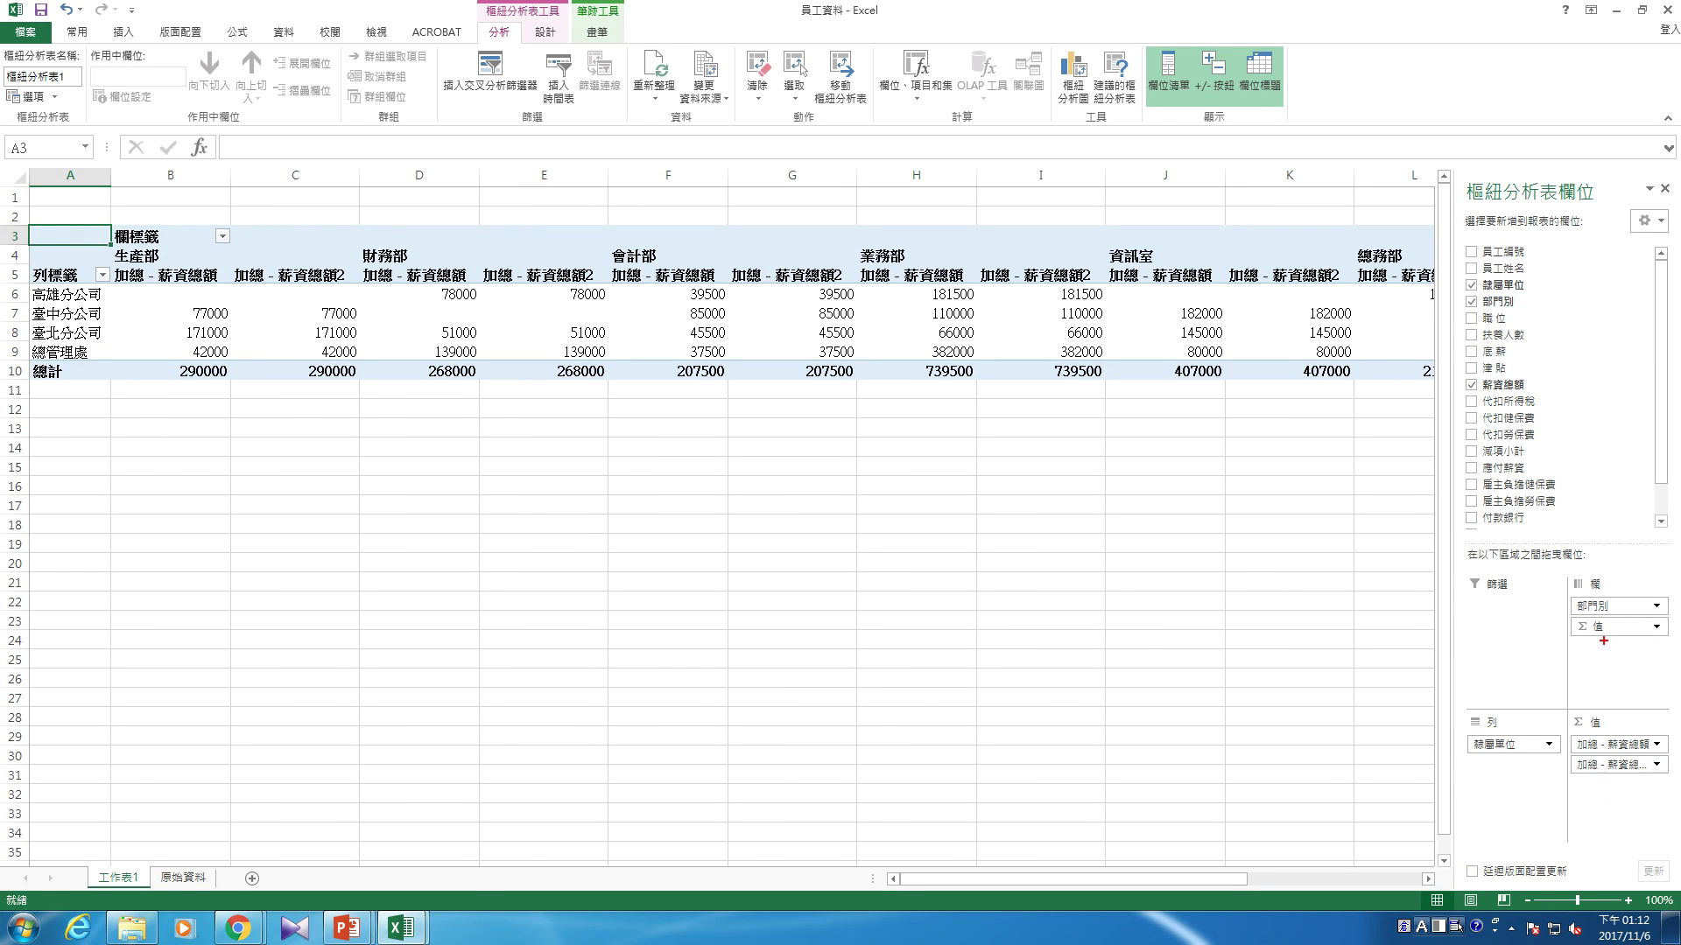
{"action": "mouse_move", "coordinate": [1602, 640]}
{"action": "left_mouse_down"}
{"action": "mouse_move", "coordinate": [1604, 615]}
{"action": "mouse_move", "coordinate": [1606, 645]}
{"action": "left_mouse_up"}
{"action": "left_click_drag", "start_coordinate": [1572, 731], "coordinate": [1566, 783]}
{"action": "mouse_move", "coordinate": [970, 262]}
{"action": "left_mouse_down"}
{"action": "mouse_move", "coordinate": [974, 297]}
{"action": "mouse_move", "coordinate": [1160, 291]}
{"action": "mouse_move", "coordinate": [1222, 258]}
{"action": "mouse_move", "coordinate": [970, 264]}
{"action": "left_mouse_up"}
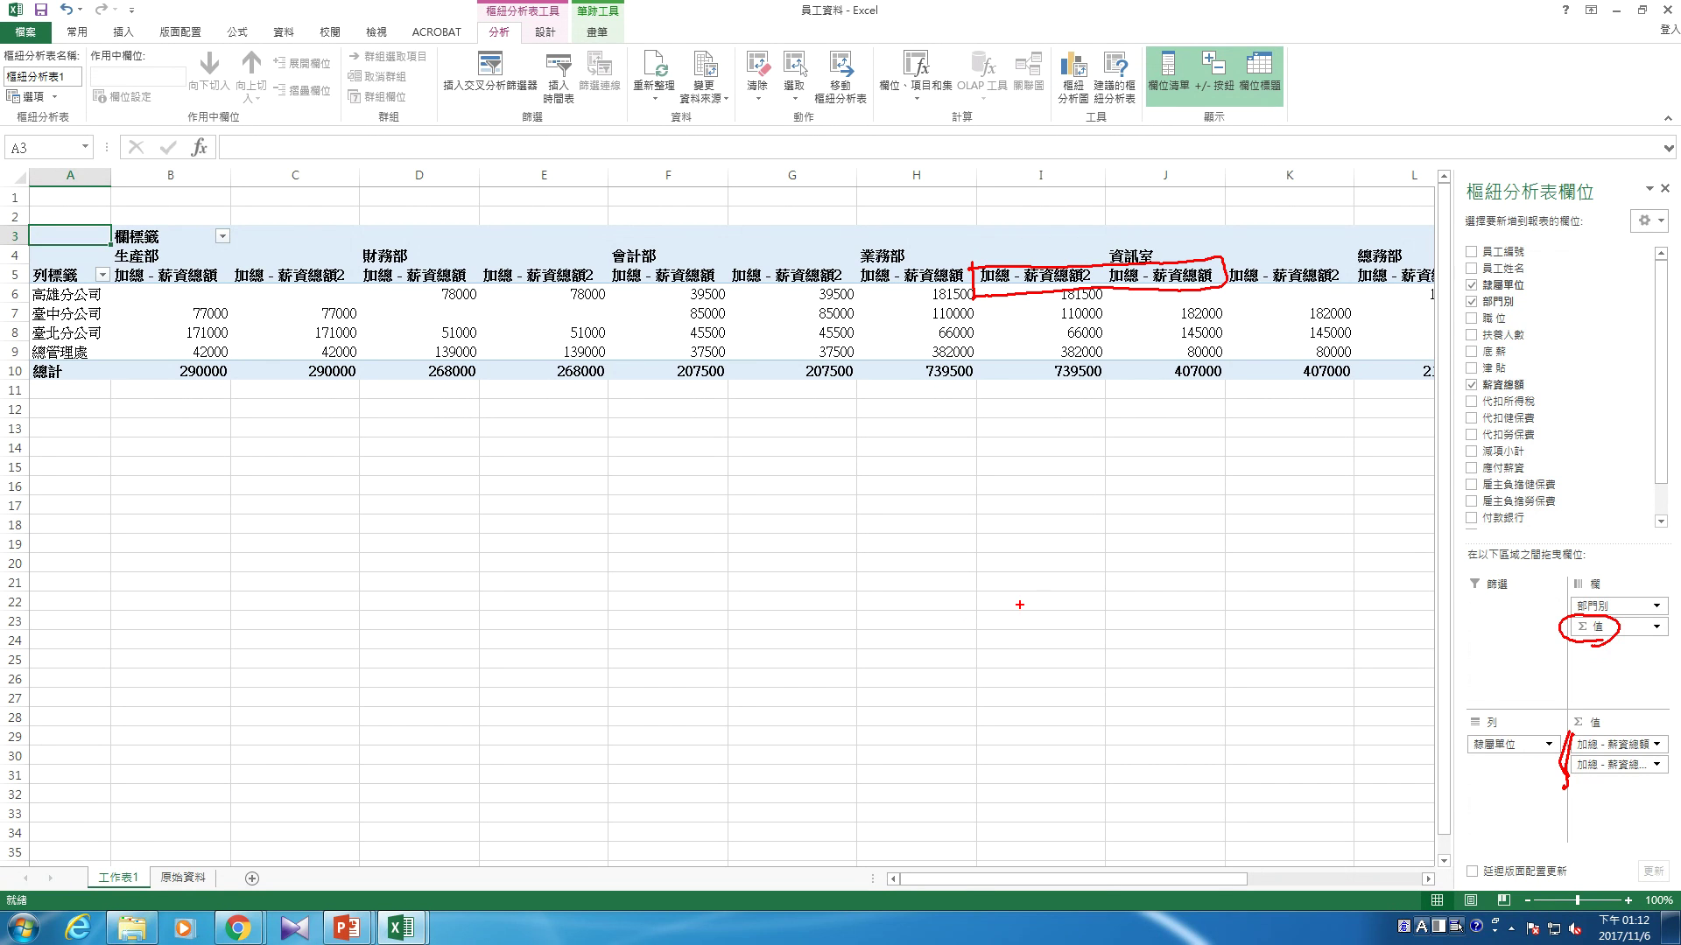
{"action": "key", "text": "Escape"}
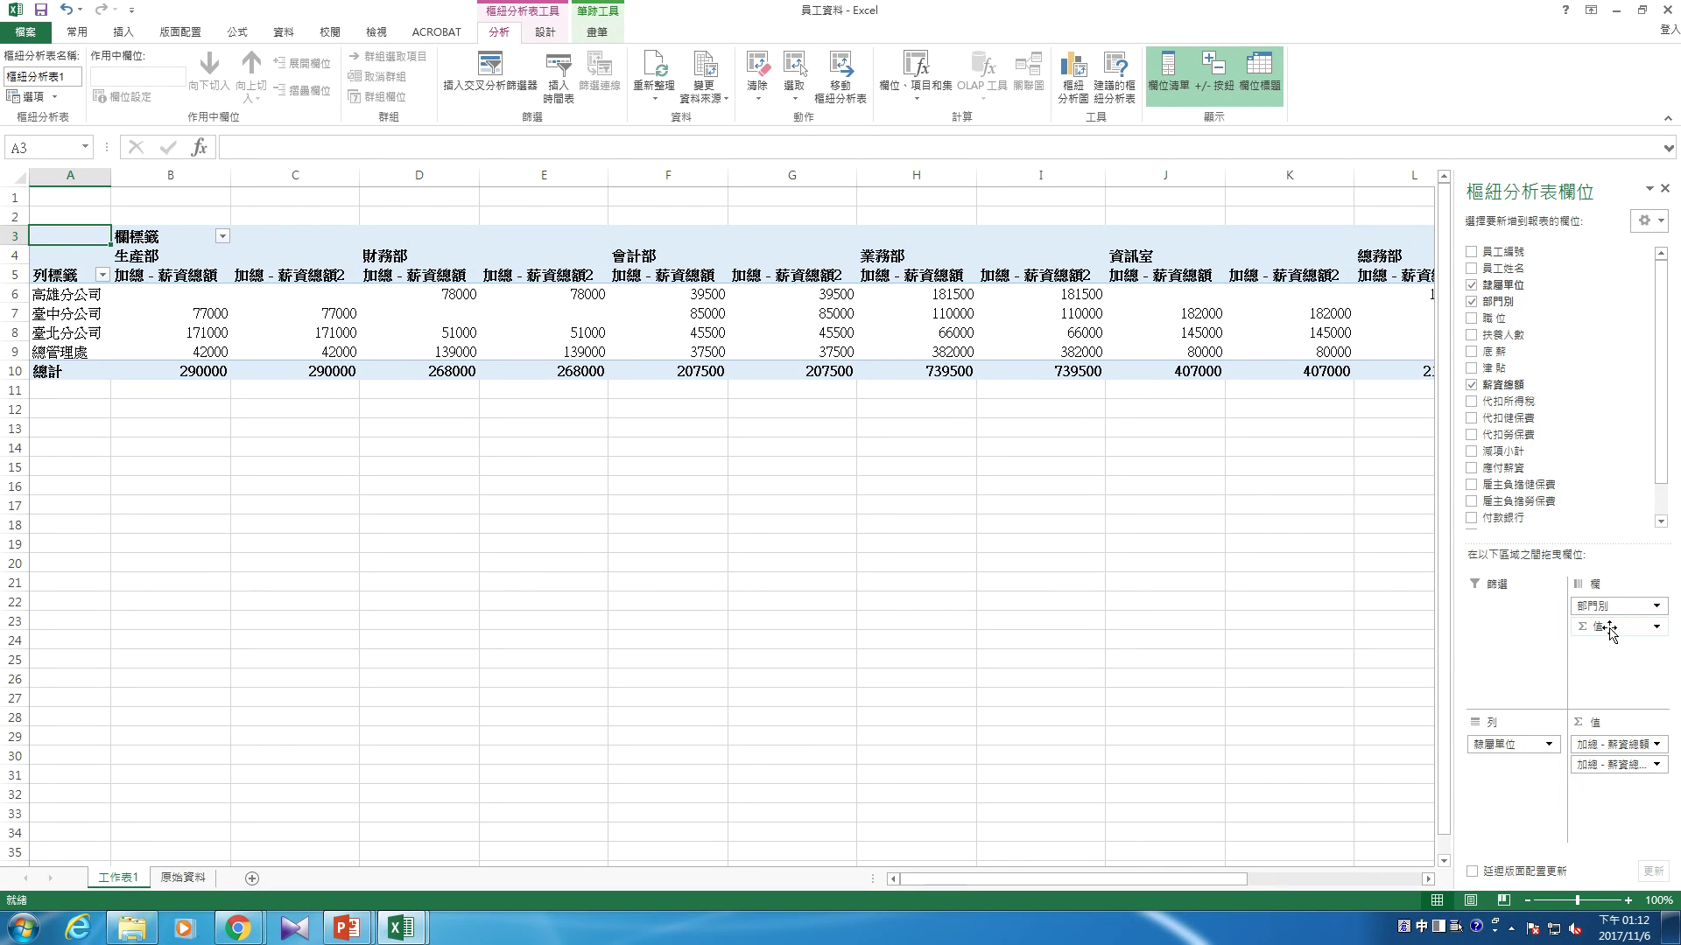
{"action": "left_click_drag", "start_coordinate": [1609, 626], "coordinate": [1513, 764]}
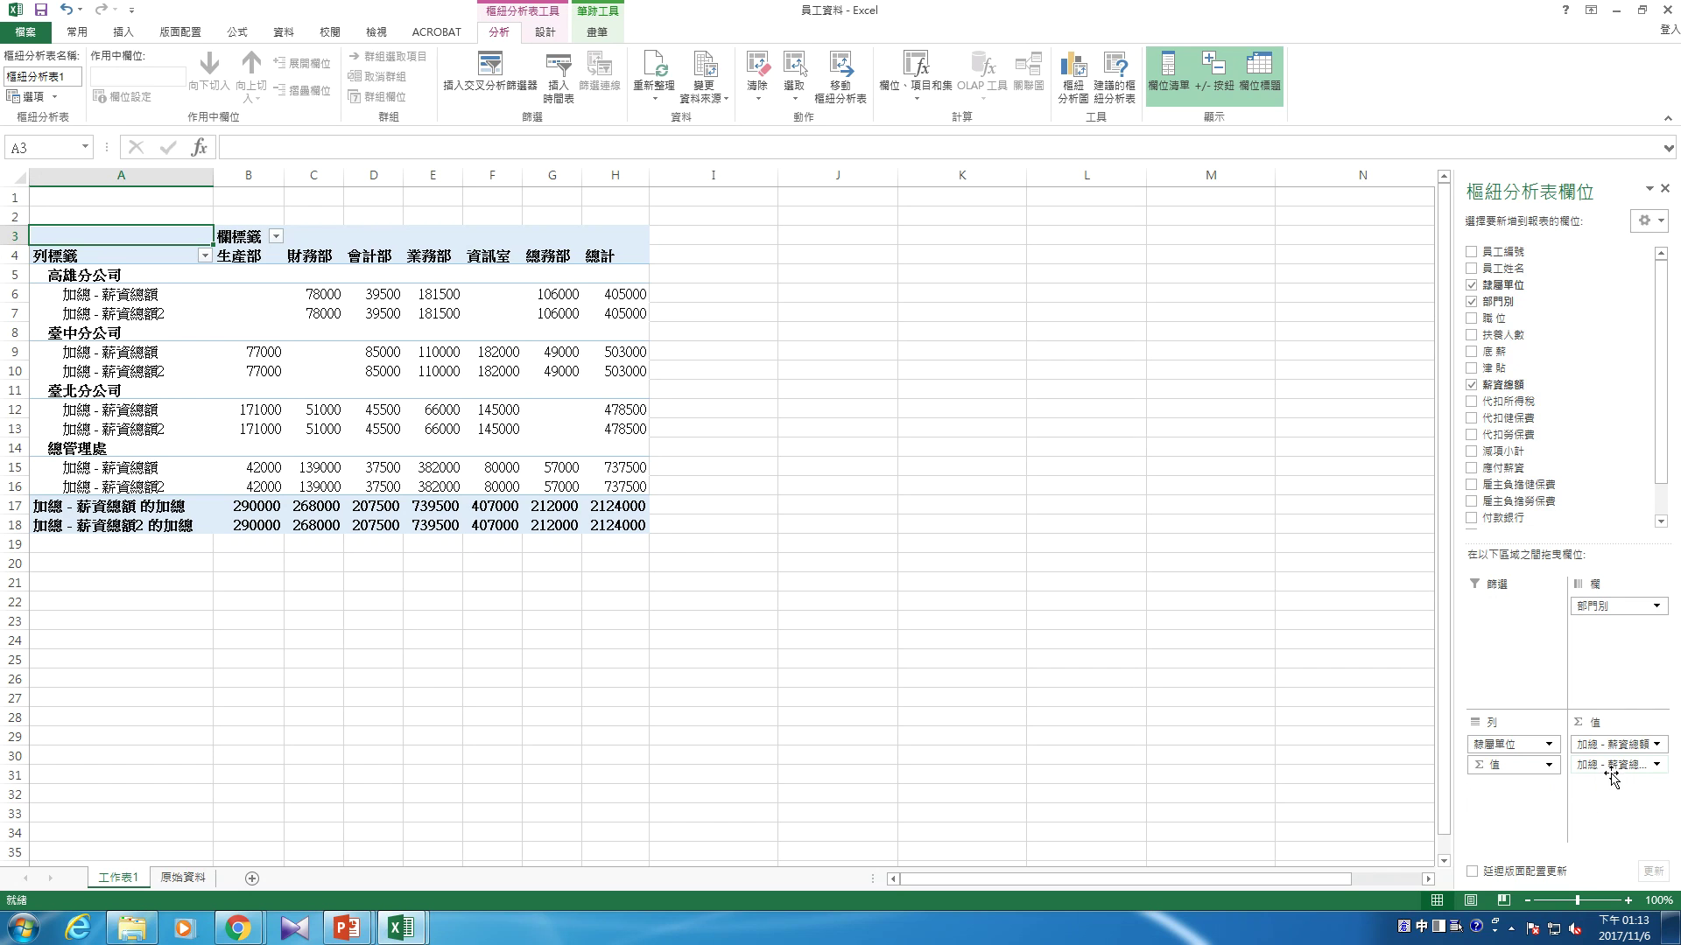
Change the second 薪資總額 value field to summarize by 平均值 and give it the custom name 平均薪資
{"action": "left_click", "coordinate": [1656, 764]}
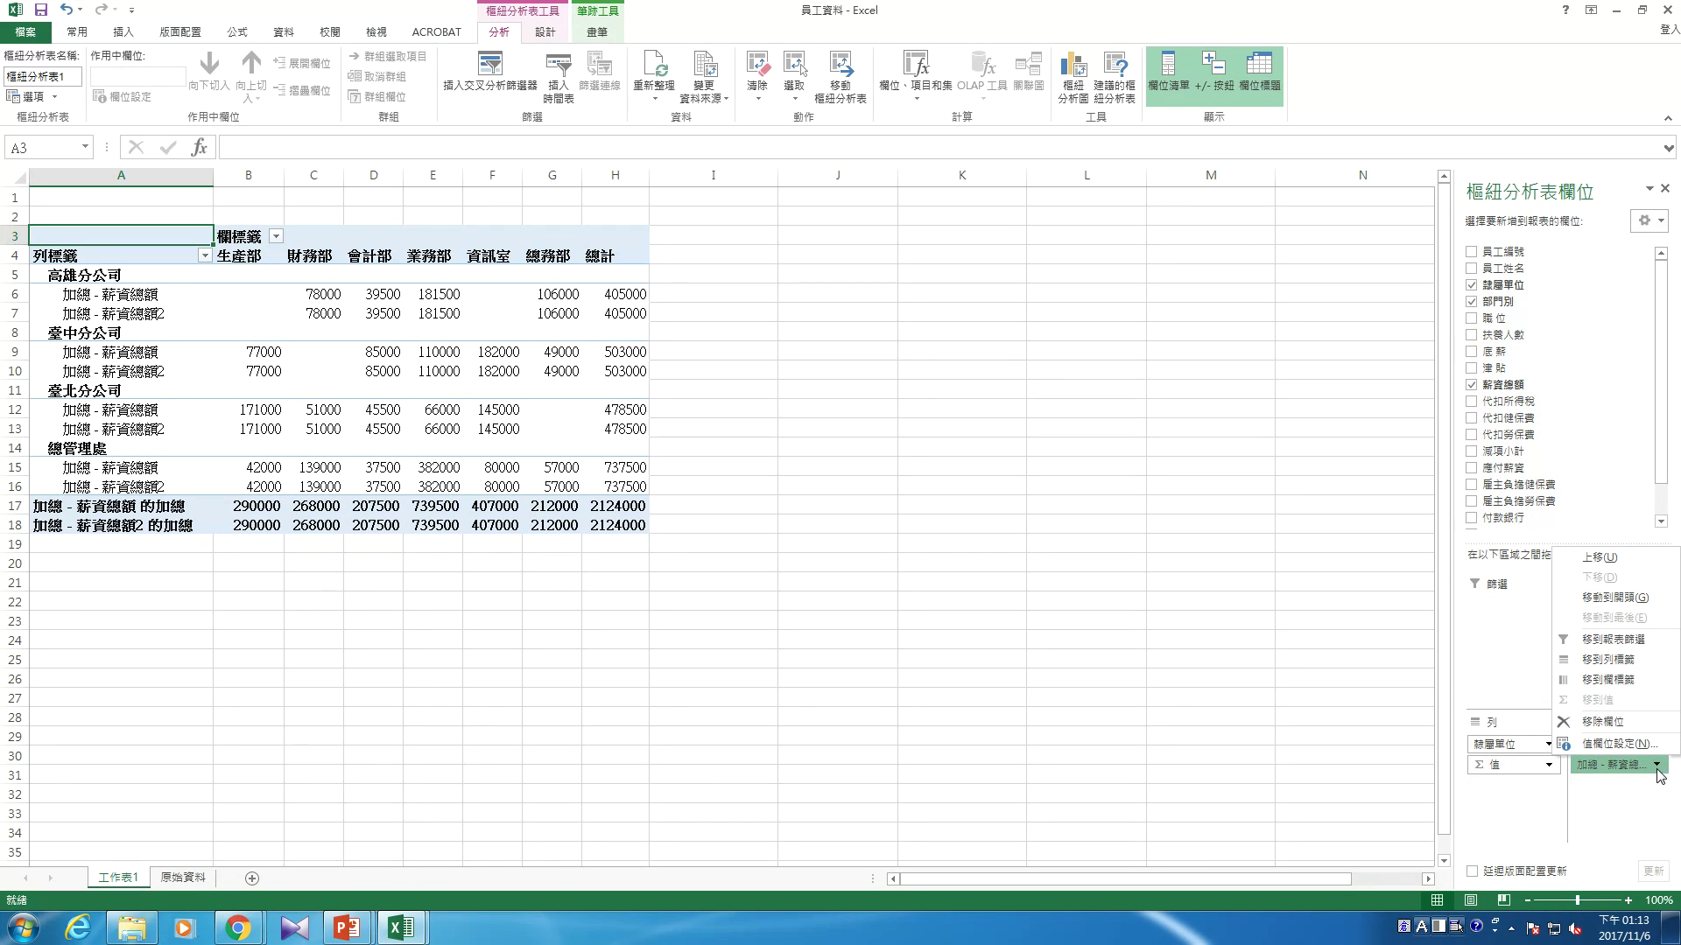
{"action": "left_click", "coordinate": [1633, 744]}
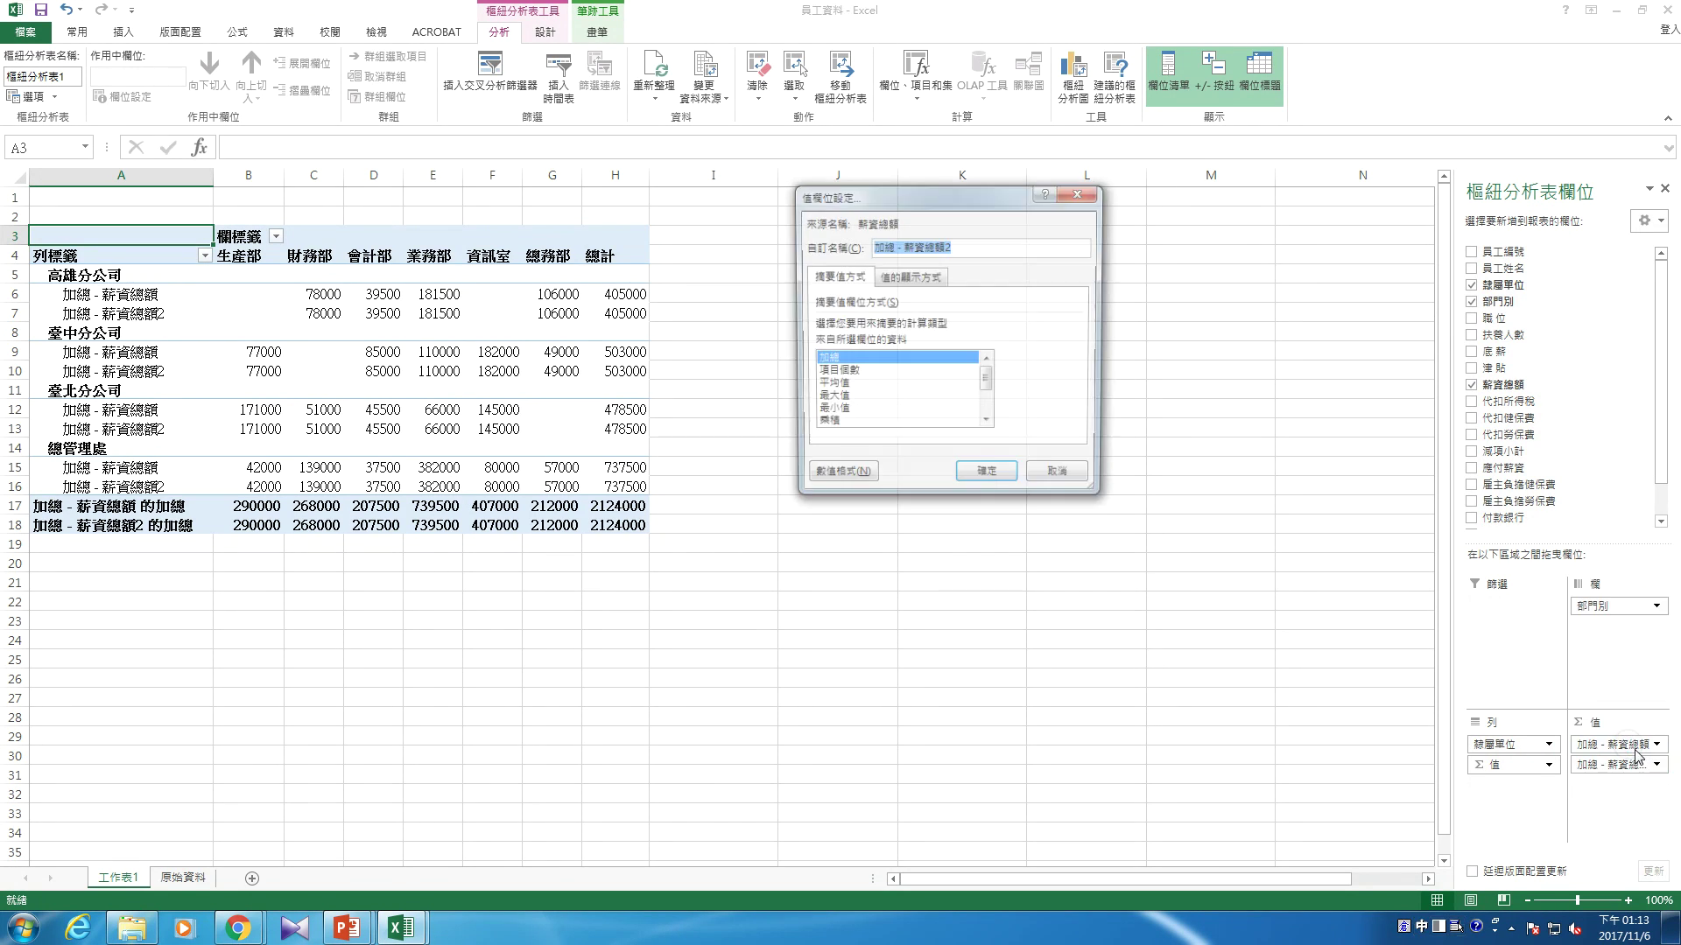
{"action": "left_click", "coordinate": [871, 372]}
{"action": "left_click", "coordinate": [862, 385]}
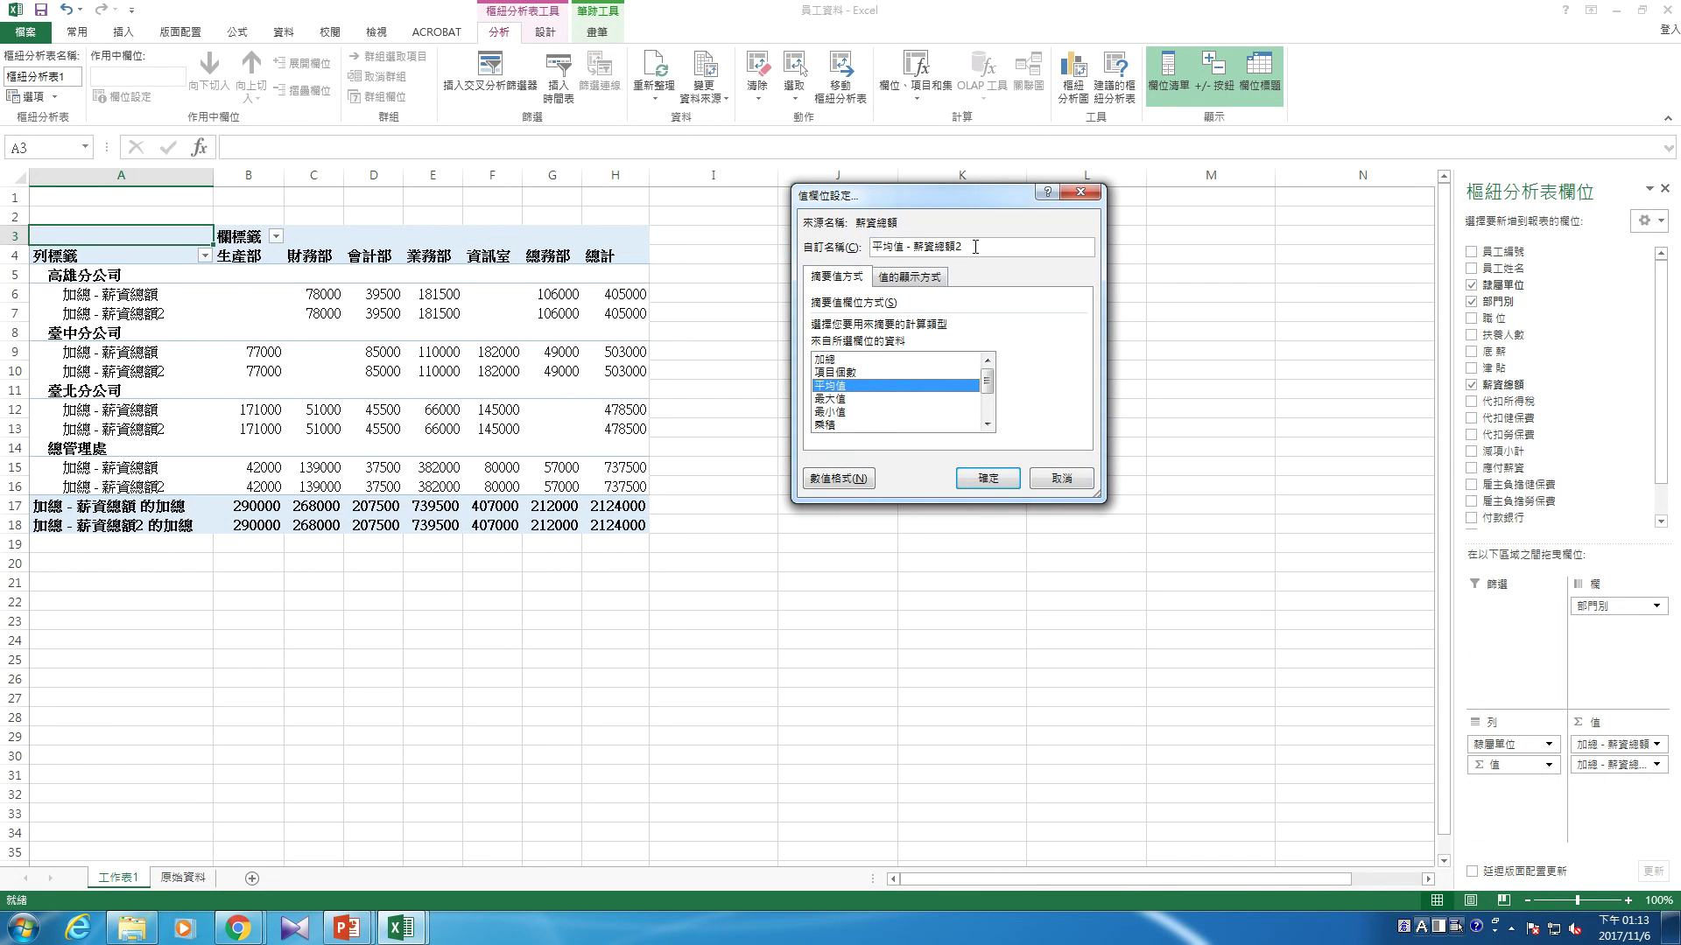
{"action": "left_click_drag", "start_coordinate": [972, 247], "coordinate": [814, 242]}
{"action": "type", "text": "平均"}
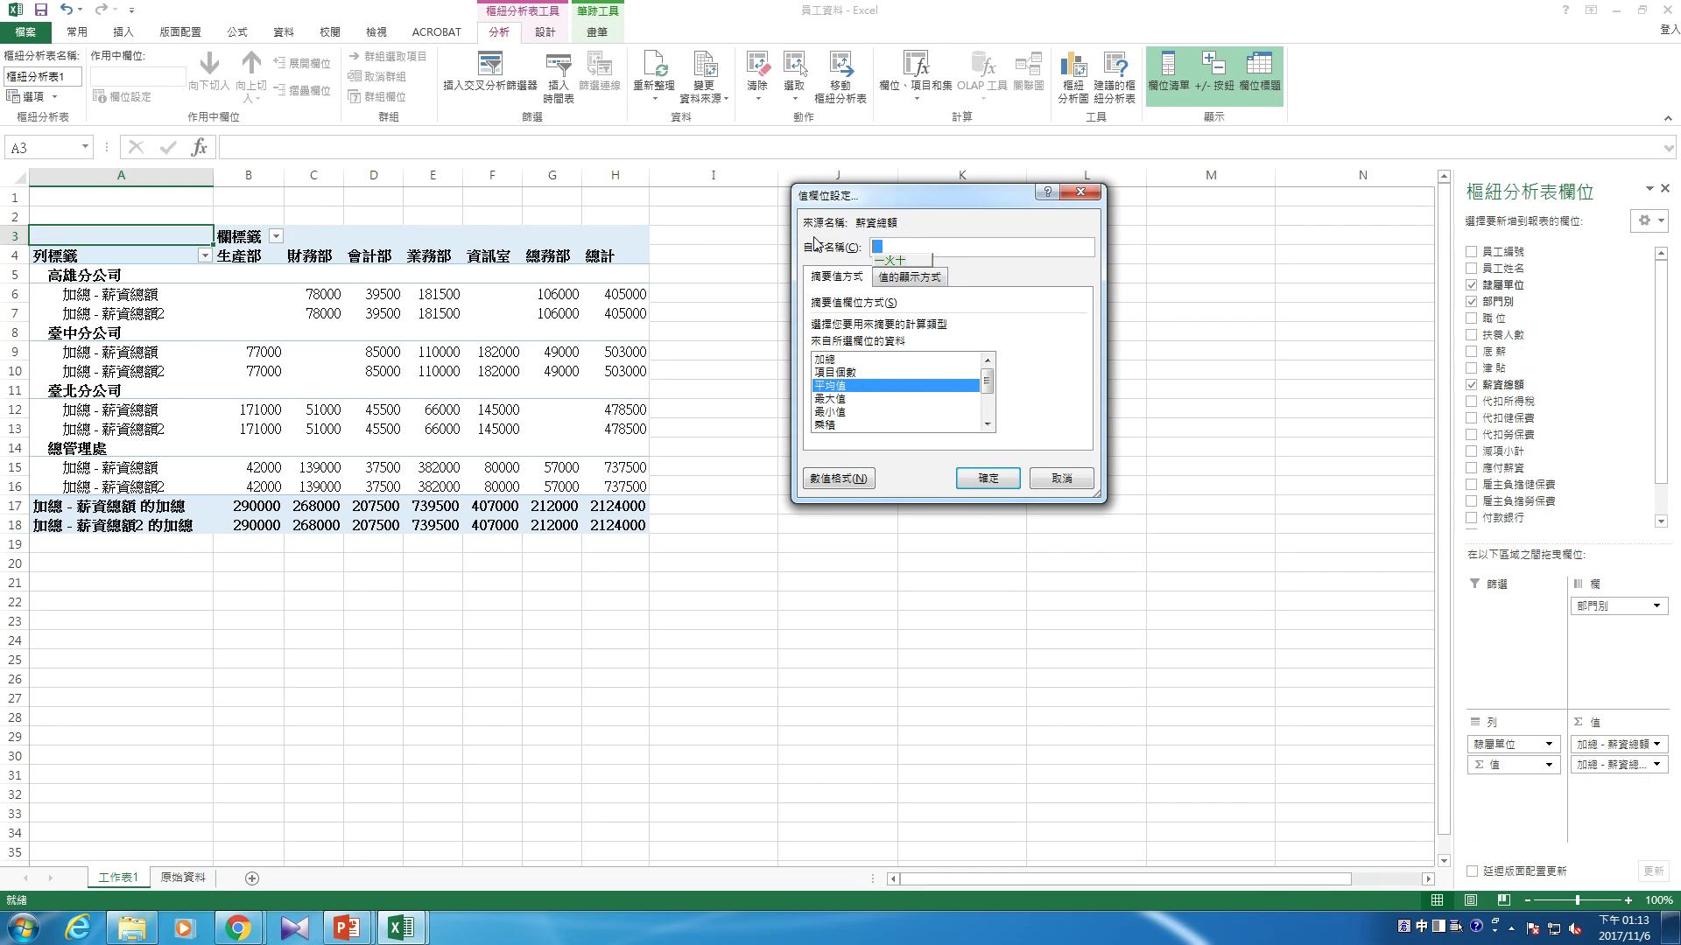
{"action": "type", "text": "值"}
{"action": "type", "text": "值"}
{"action": "type", "text": "薪資"}
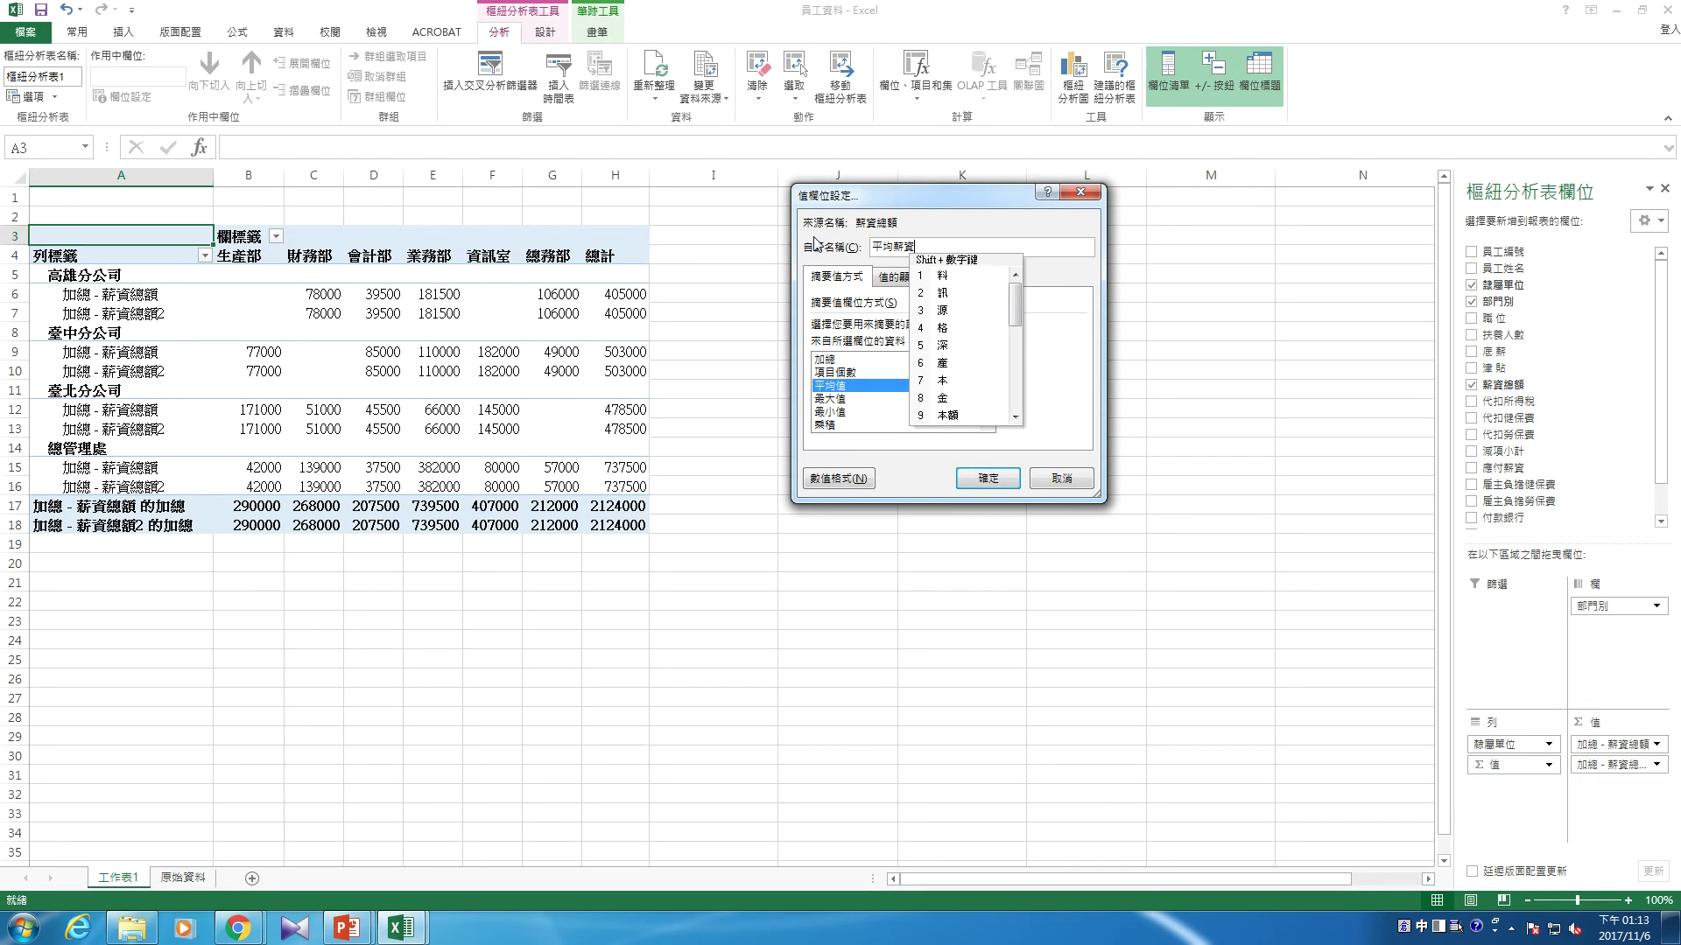
{"action": "left_click", "coordinate": [989, 478]}
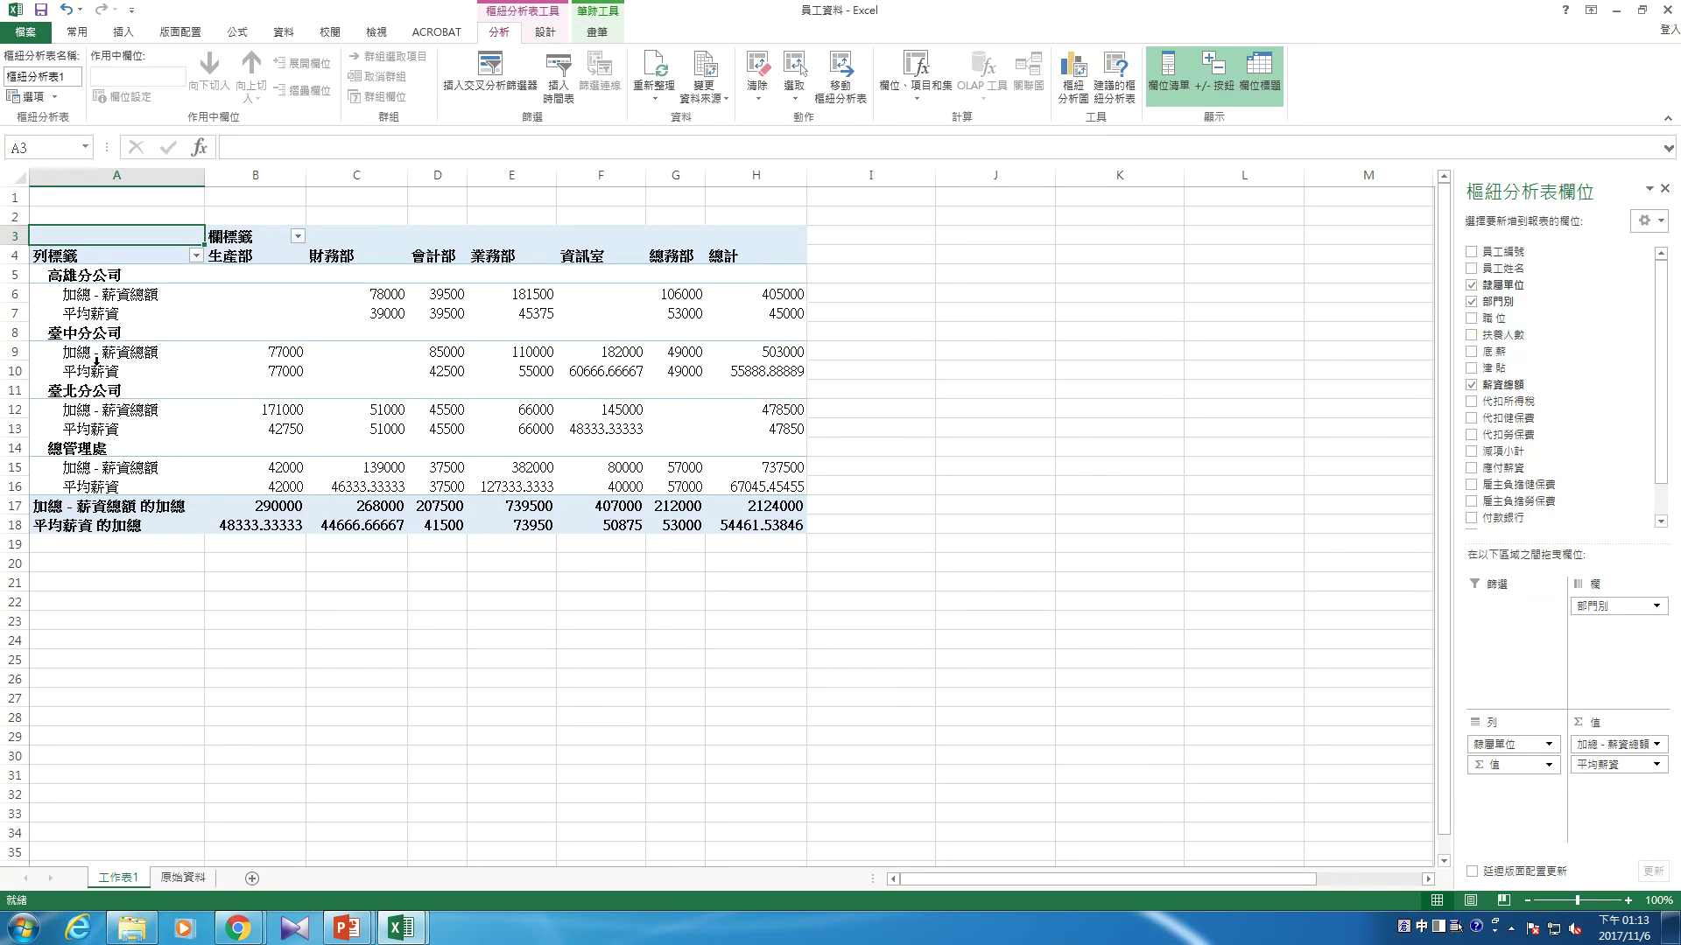
Rename the 加總 - 薪資總額 label in the pivot table, trying 薪資總額 first and settling on 薪資額
{"action": "left_click", "coordinate": [118, 299]}
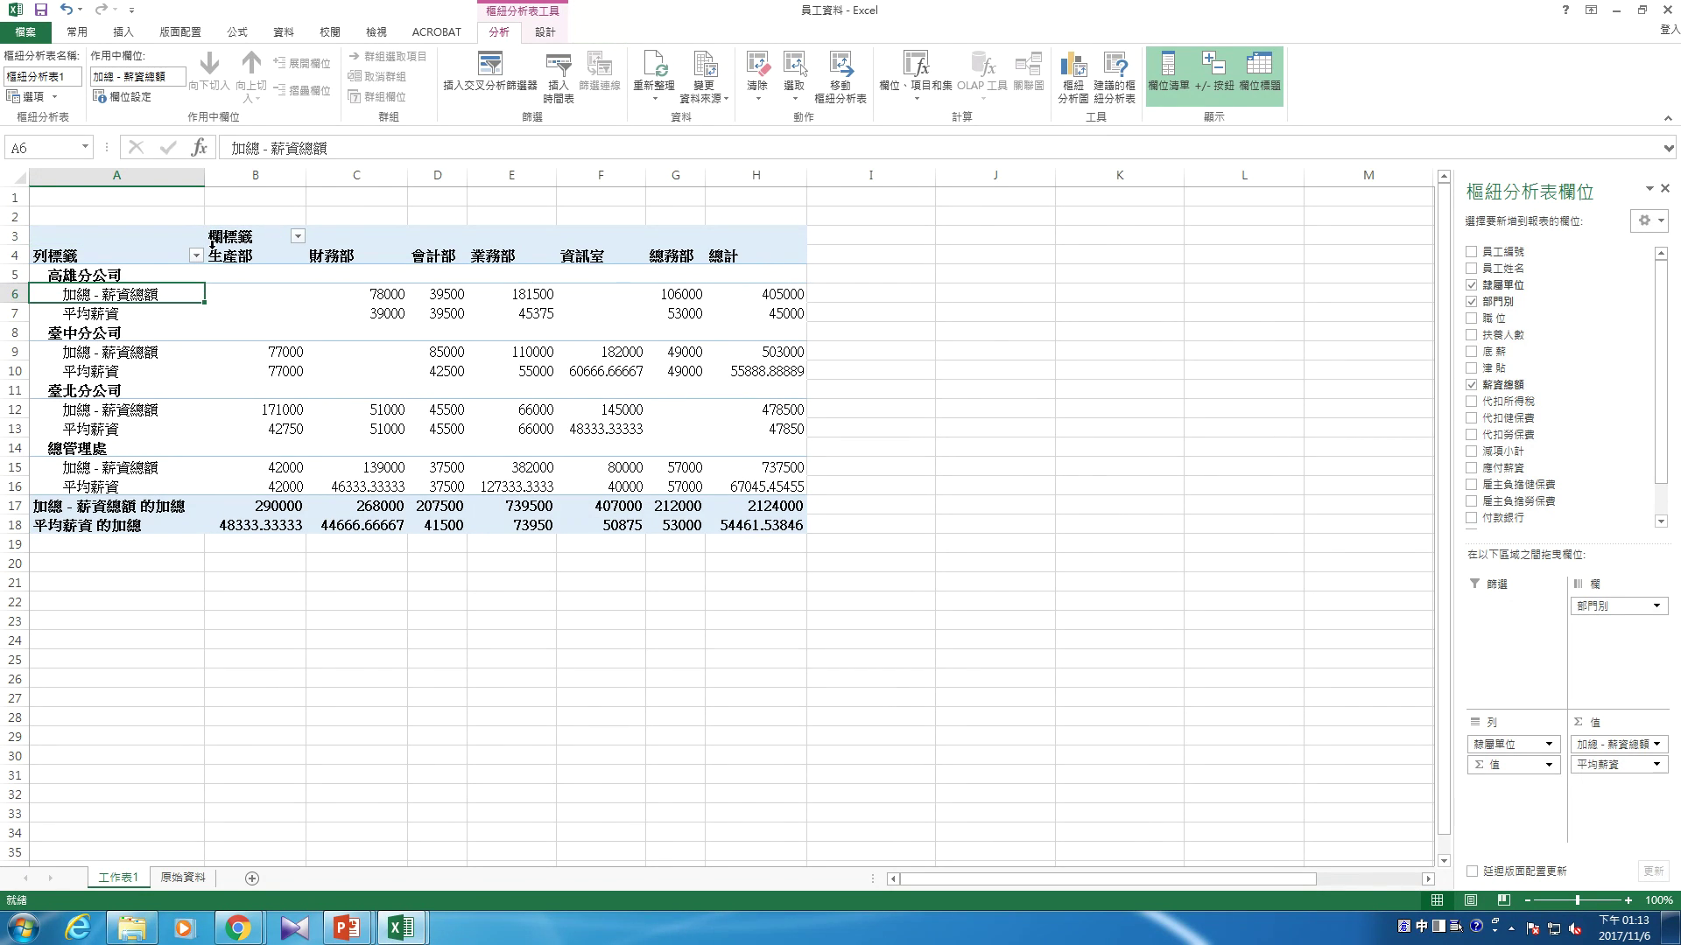
{"action": "left_click_drag", "start_coordinate": [261, 149], "coordinate": [171, 155]}
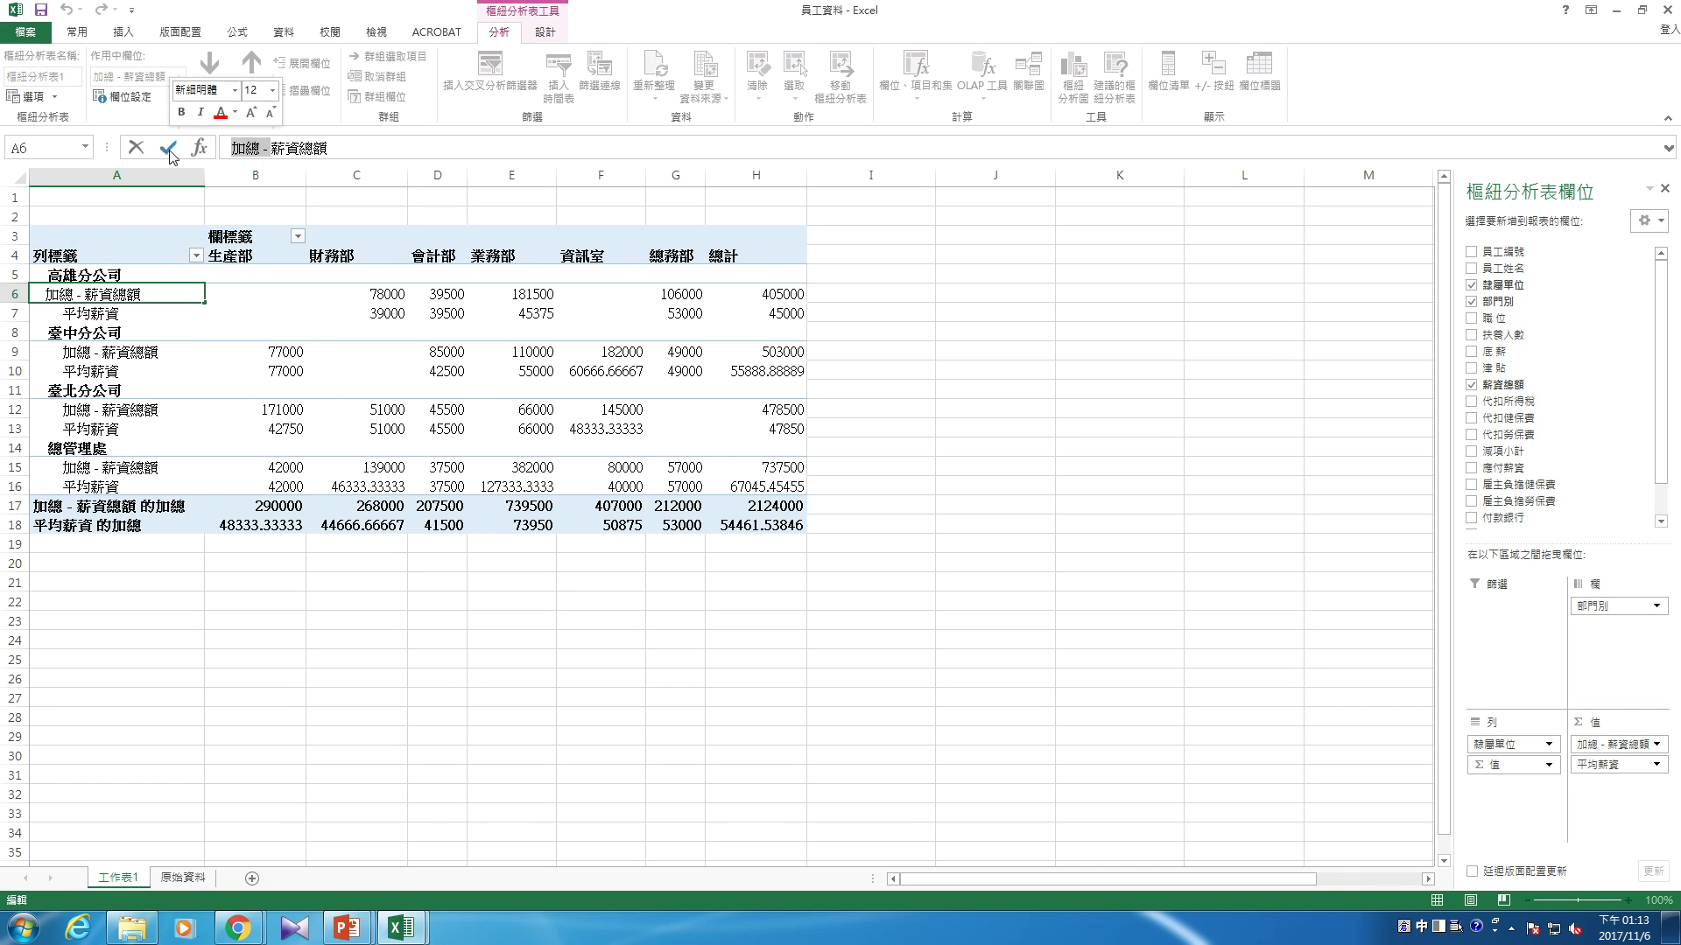
{"action": "key", "text": "Delete"}
{"action": "left_click", "coordinate": [169, 151]}
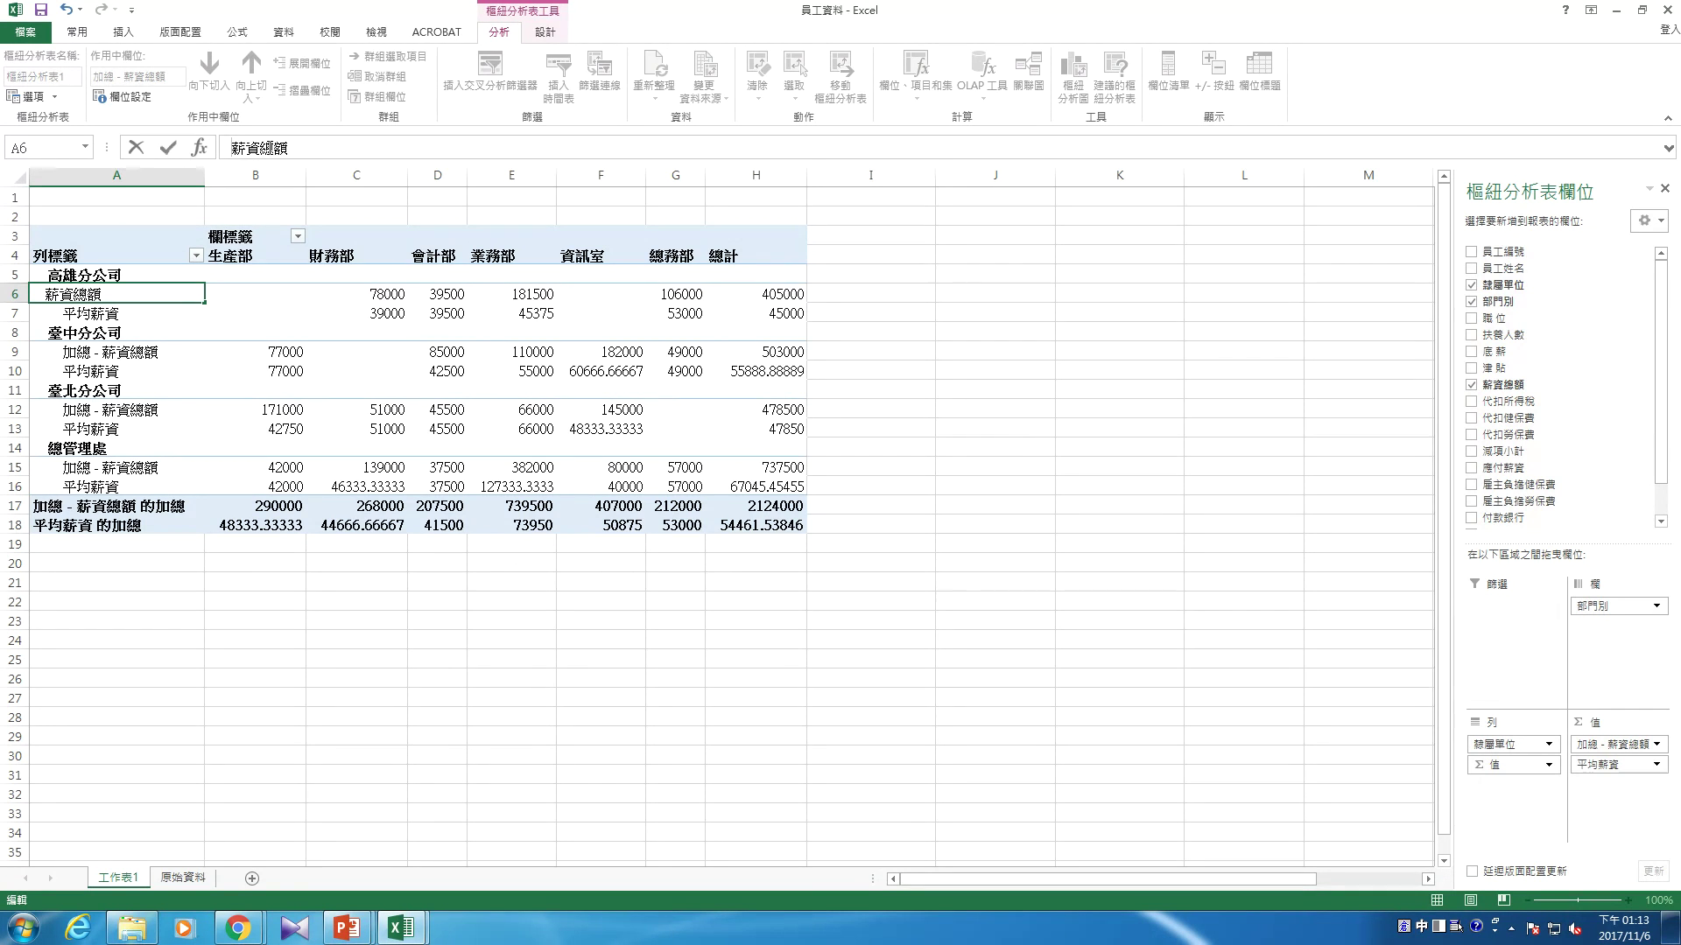
{"action": "key", "text": "Return"}
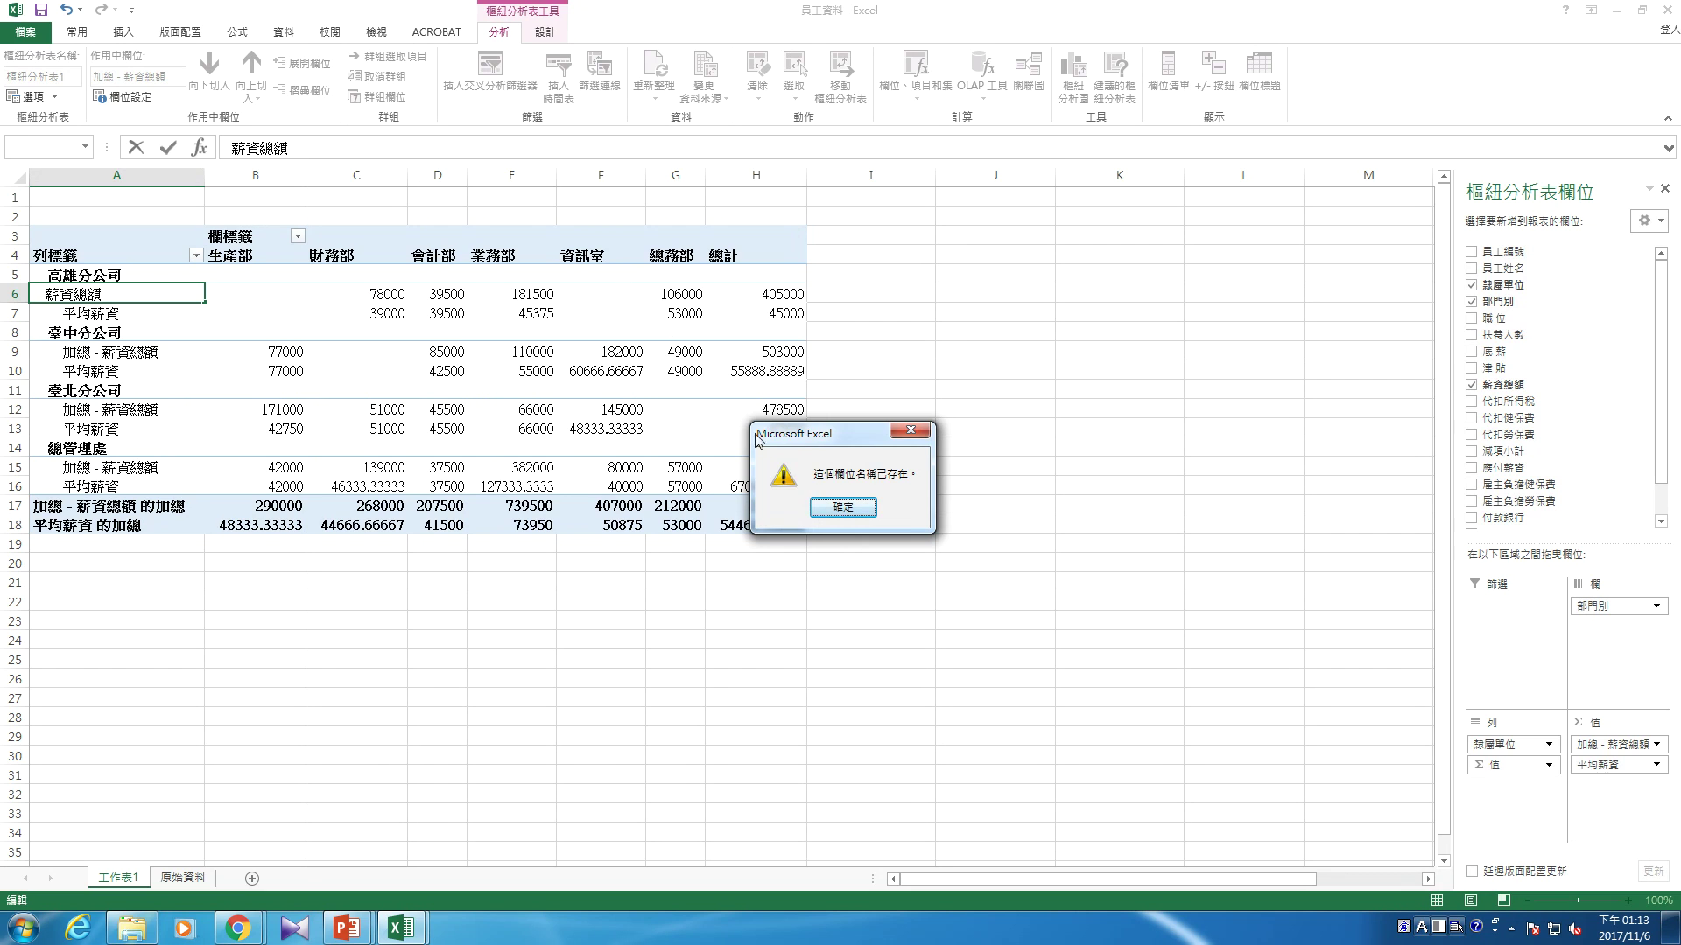
{"action": "left_click", "coordinate": [842, 507]}
{"action": "left_click", "coordinate": [269, 146]}
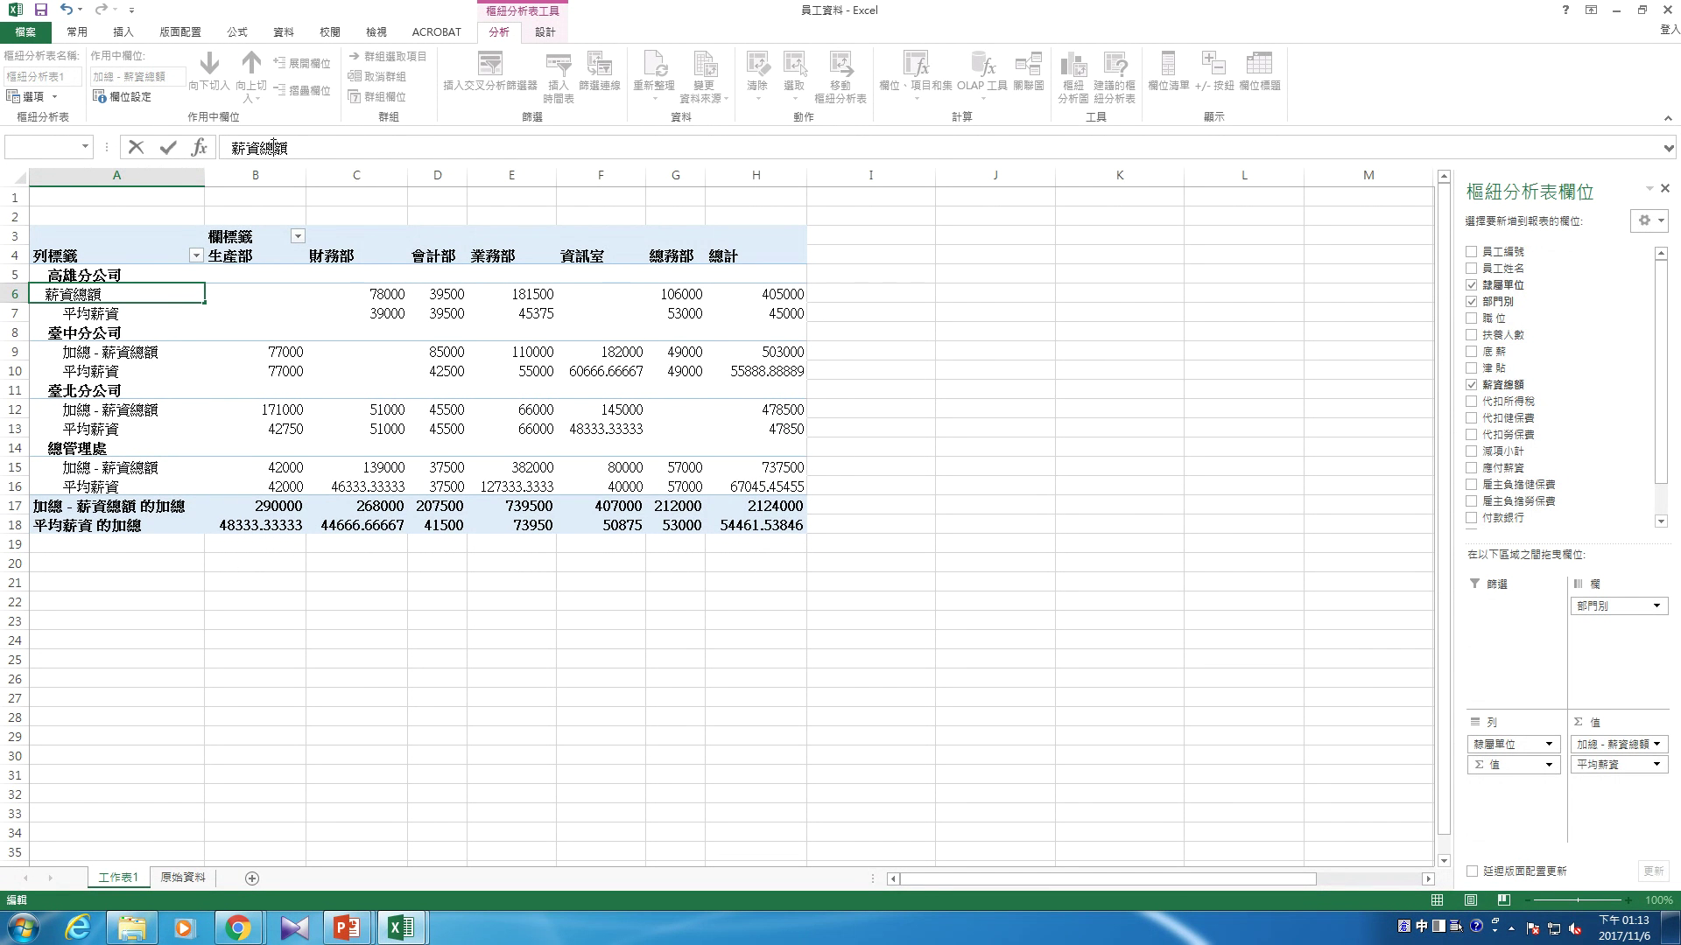
{"action": "key", "text": "BackSpace"}
{"action": "key", "text": "Return"}
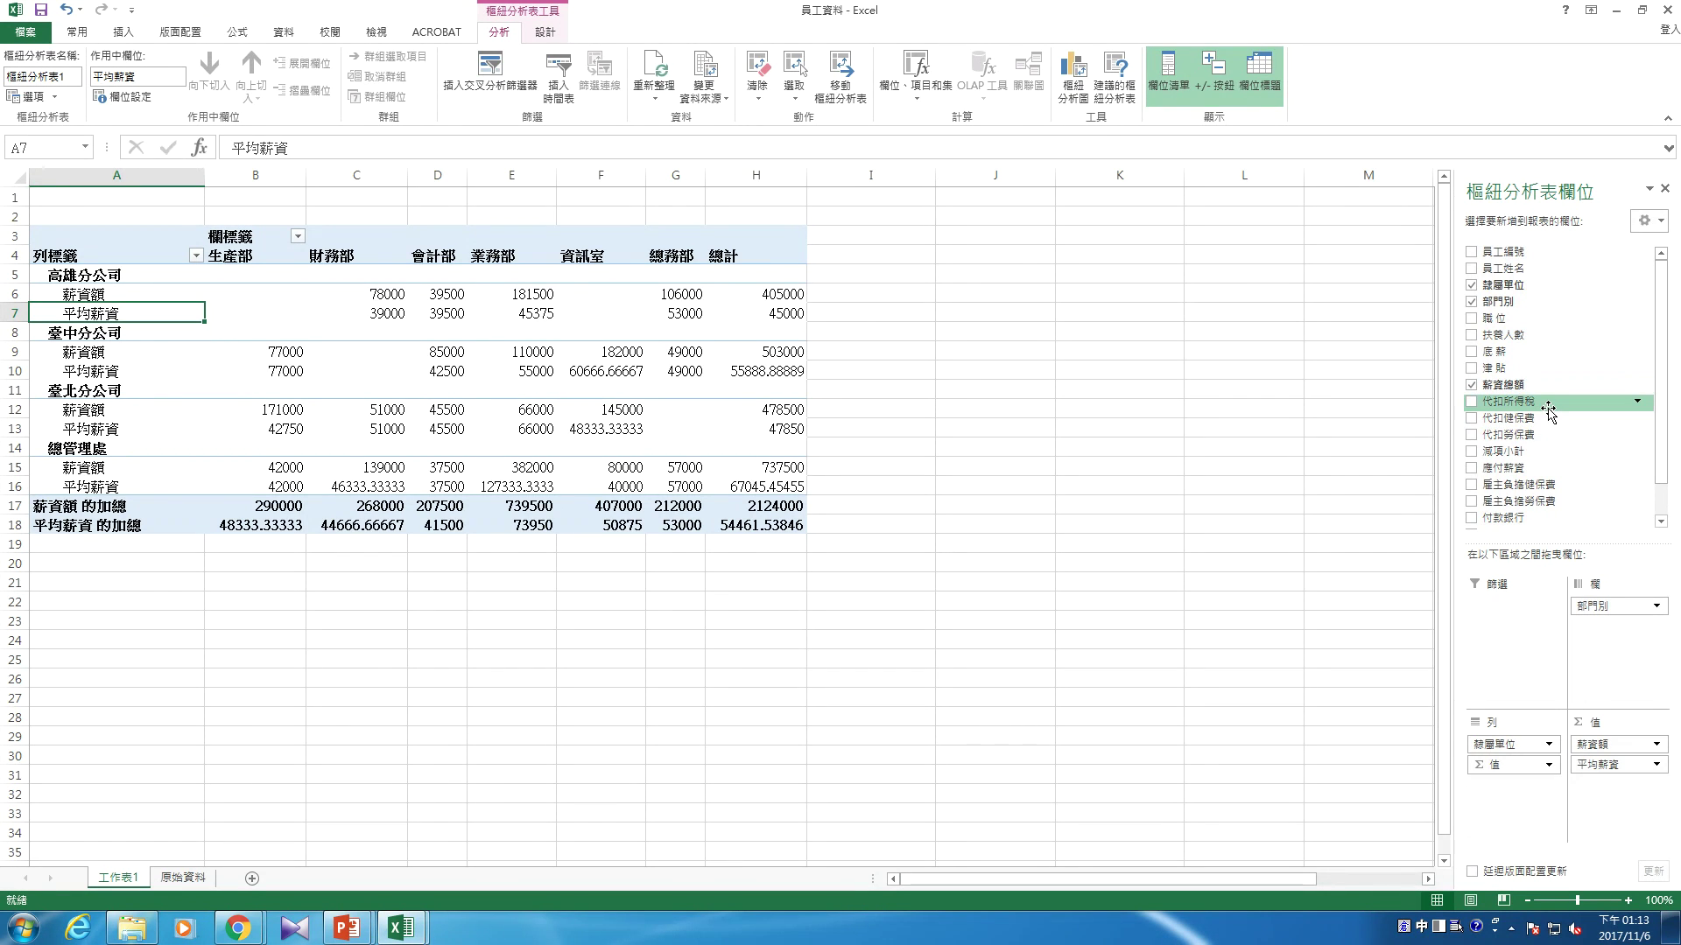
Add 薪資總額 to the pivot values a third time, summarized by 項目個數 with the custom name 人數
{"action": "left_click_drag", "start_coordinate": [1524, 385], "coordinate": [1609, 793]}
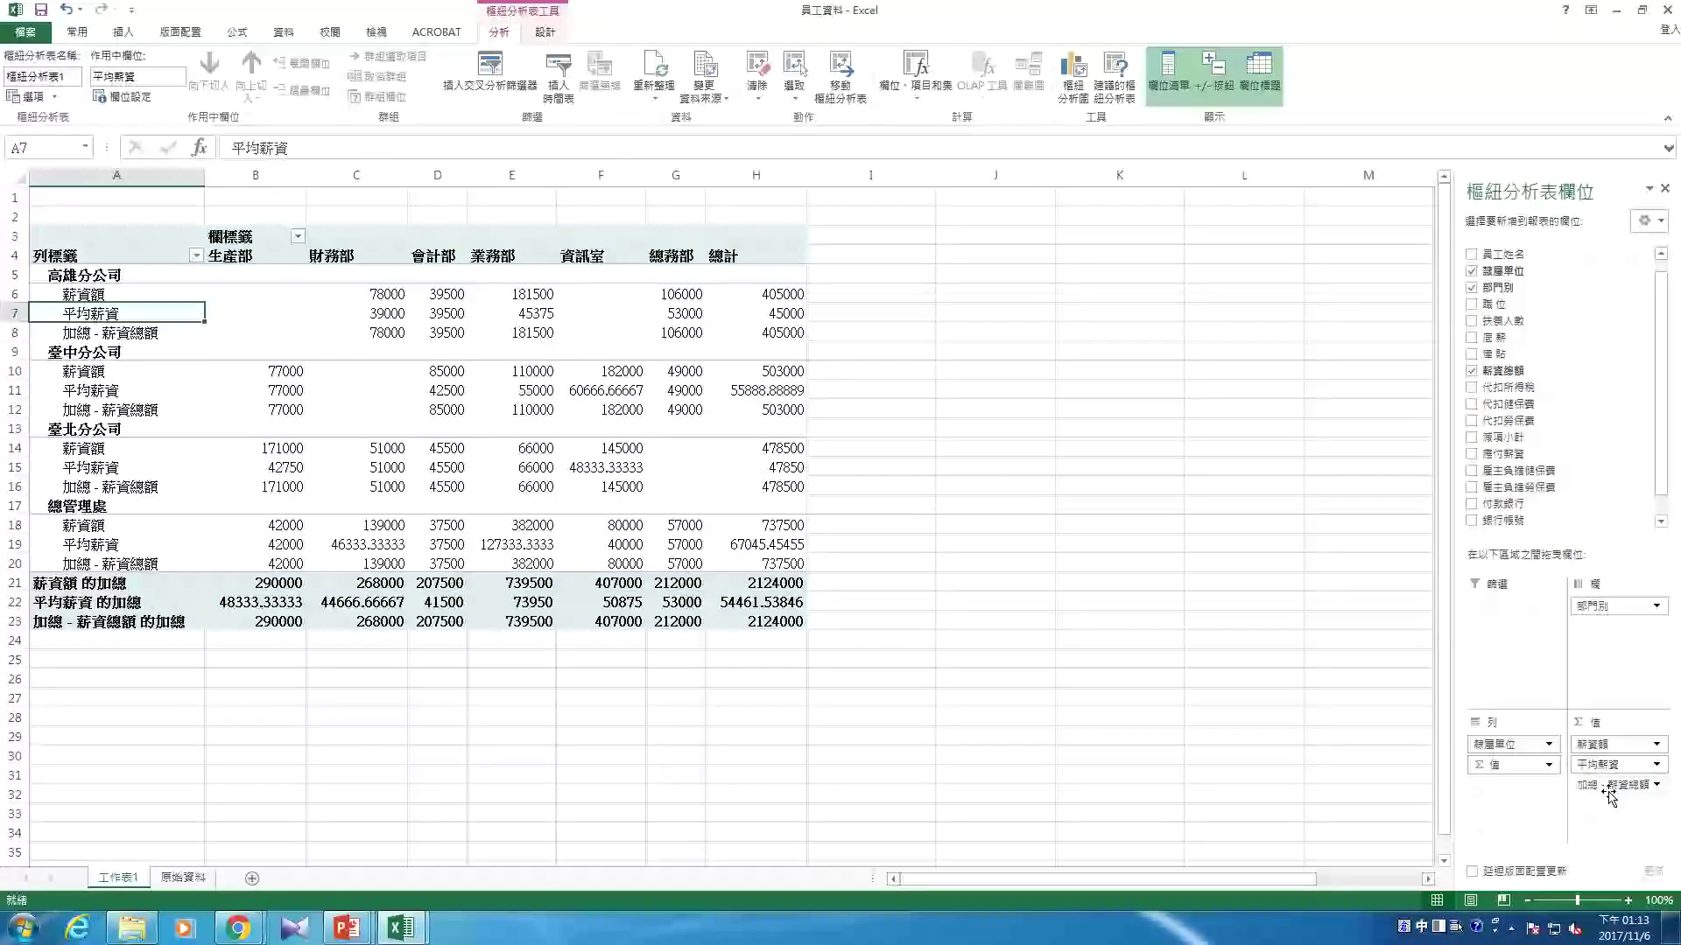
{"action": "left_click", "coordinate": [1655, 785]}
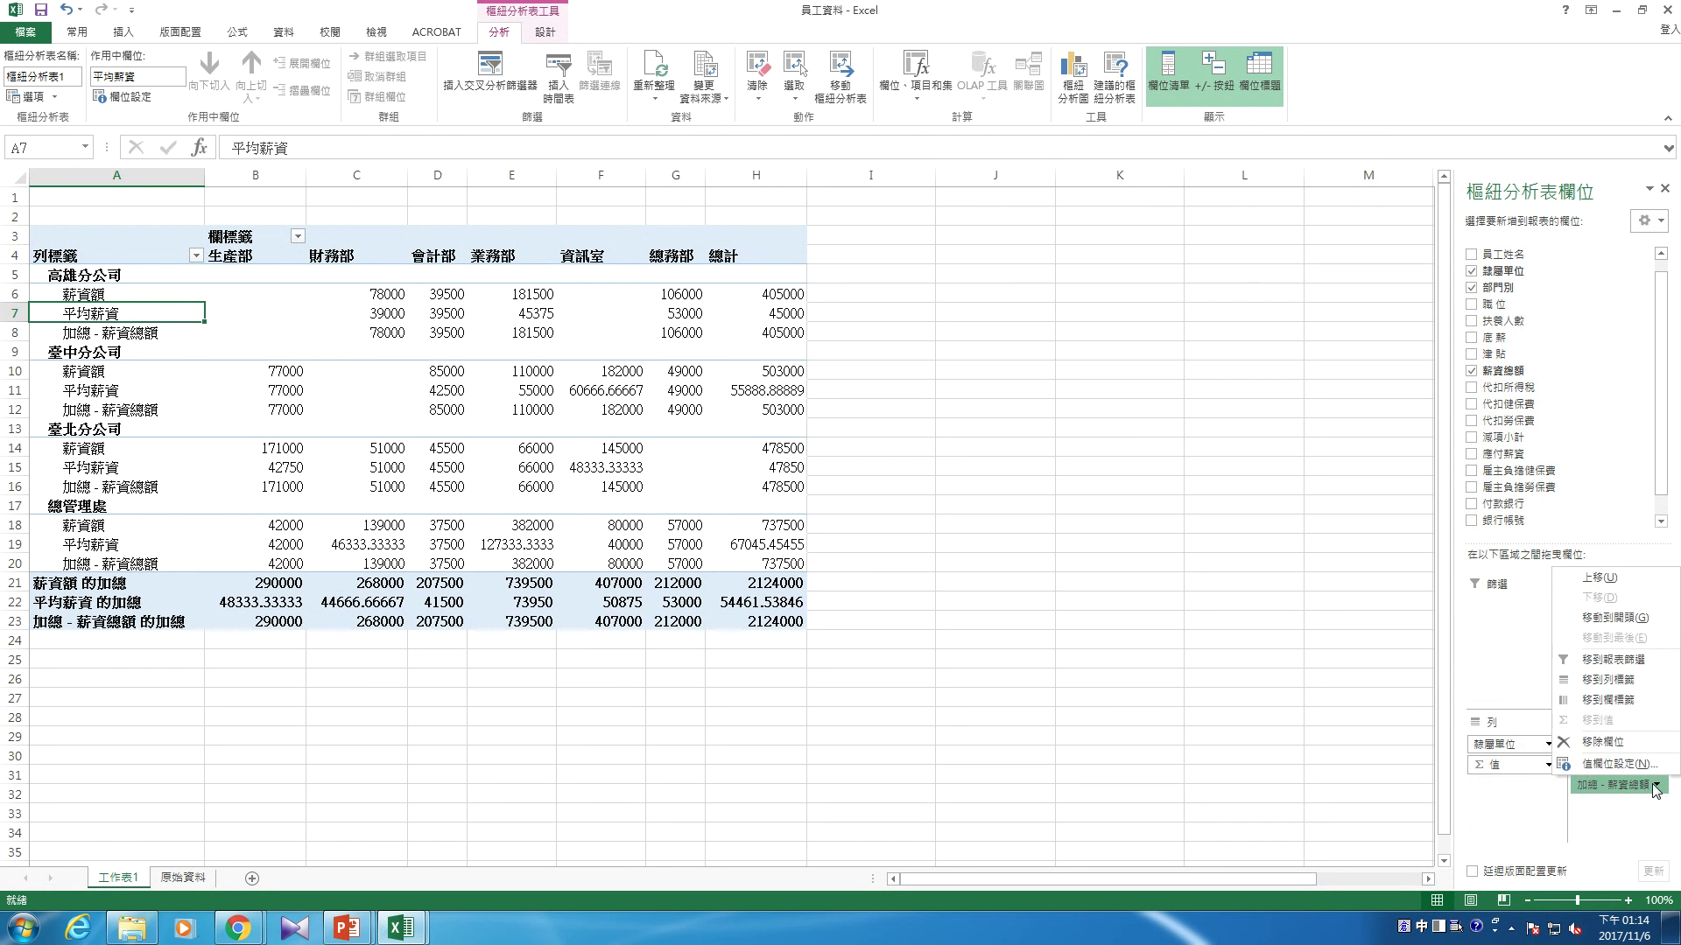
{"action": "left_click", "coordinate": [1610, 764]}
{"action": "left_click", "coordinate": [883, 371]}
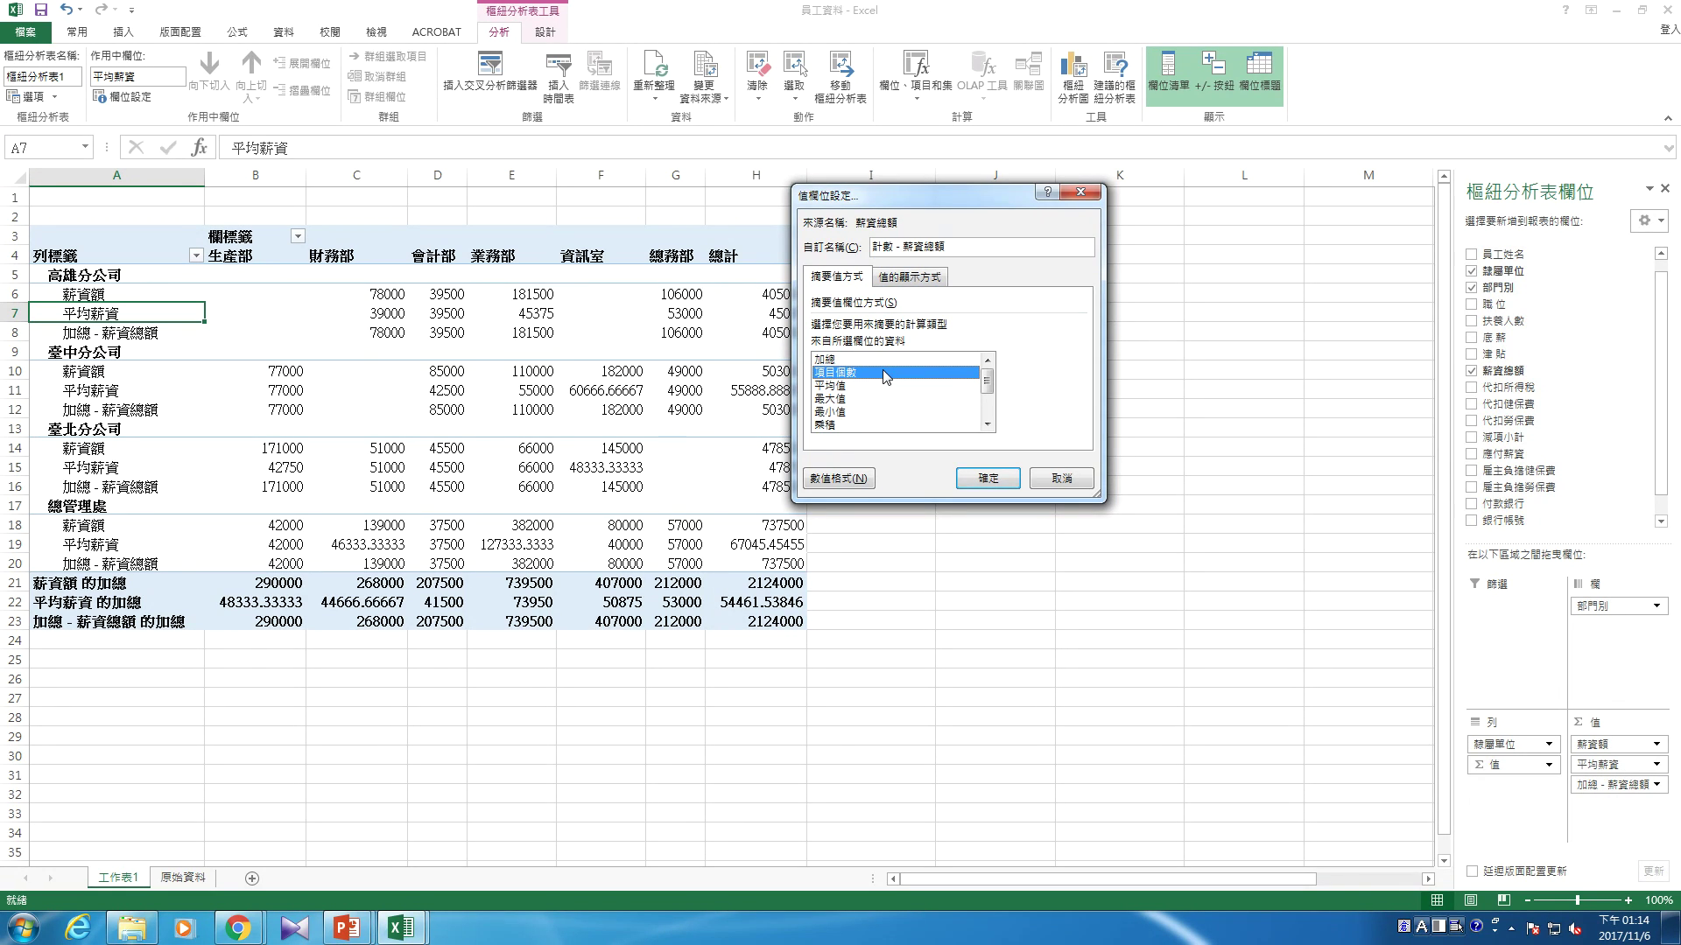
{"action": "left_click_drag", "start_coordinate": [949, 246], "coordinate": [724, 252]}
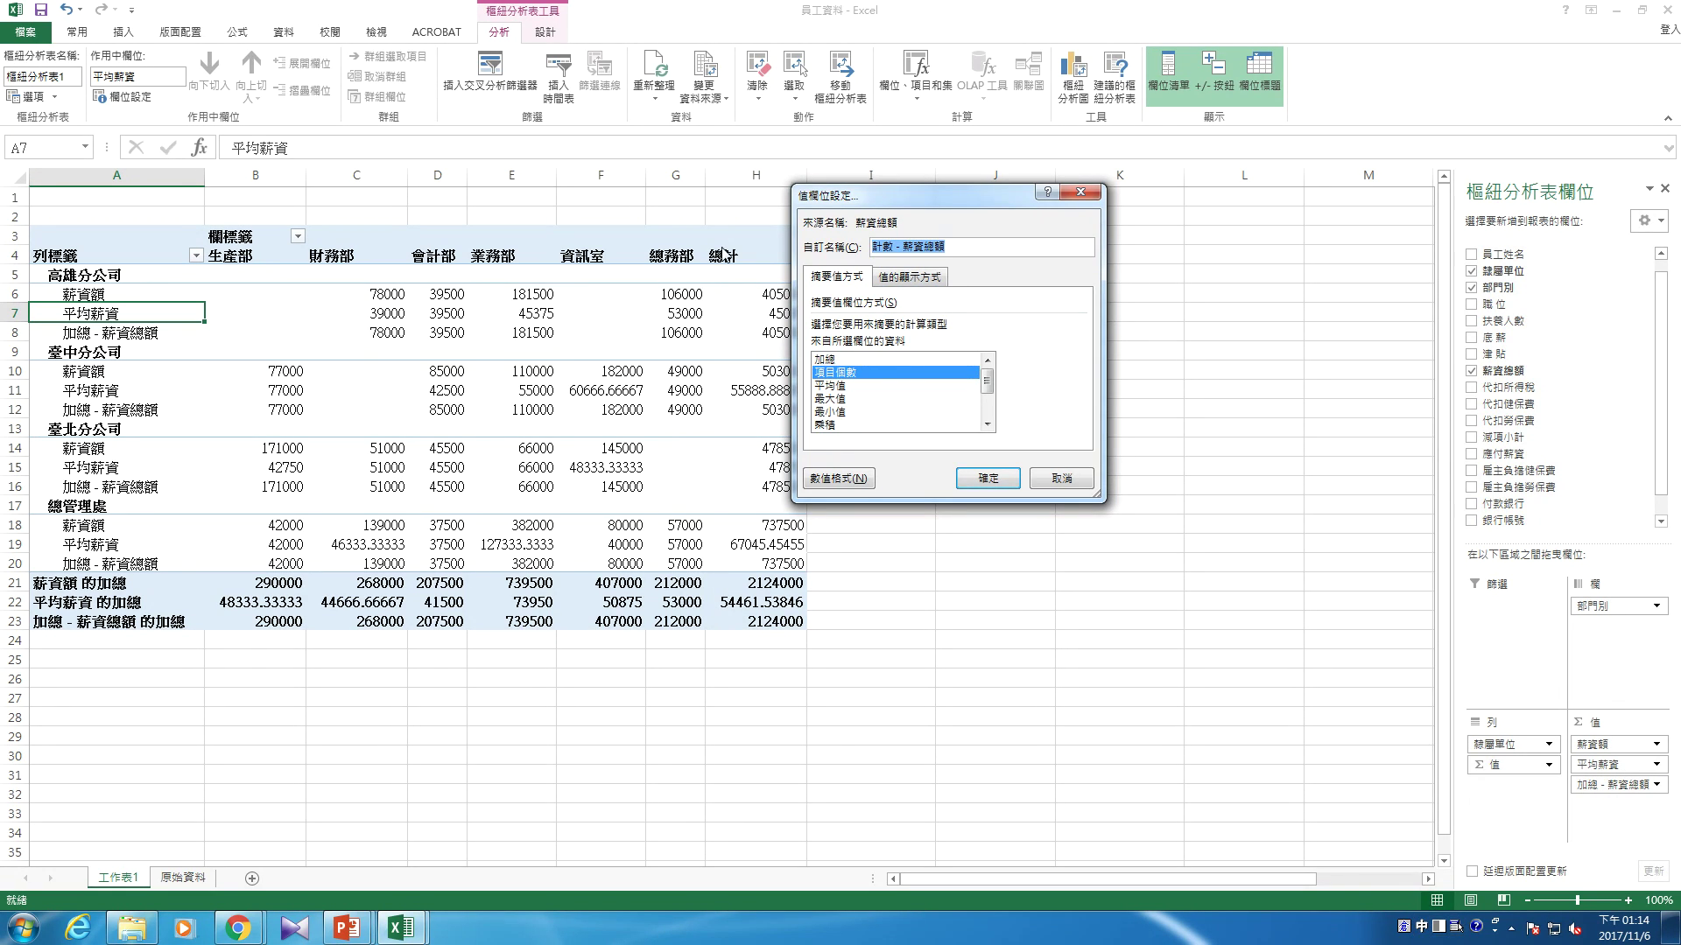
{"action": "type", "text": "人數"}
{"action": "left_click", "coordinate": [987, 479]}
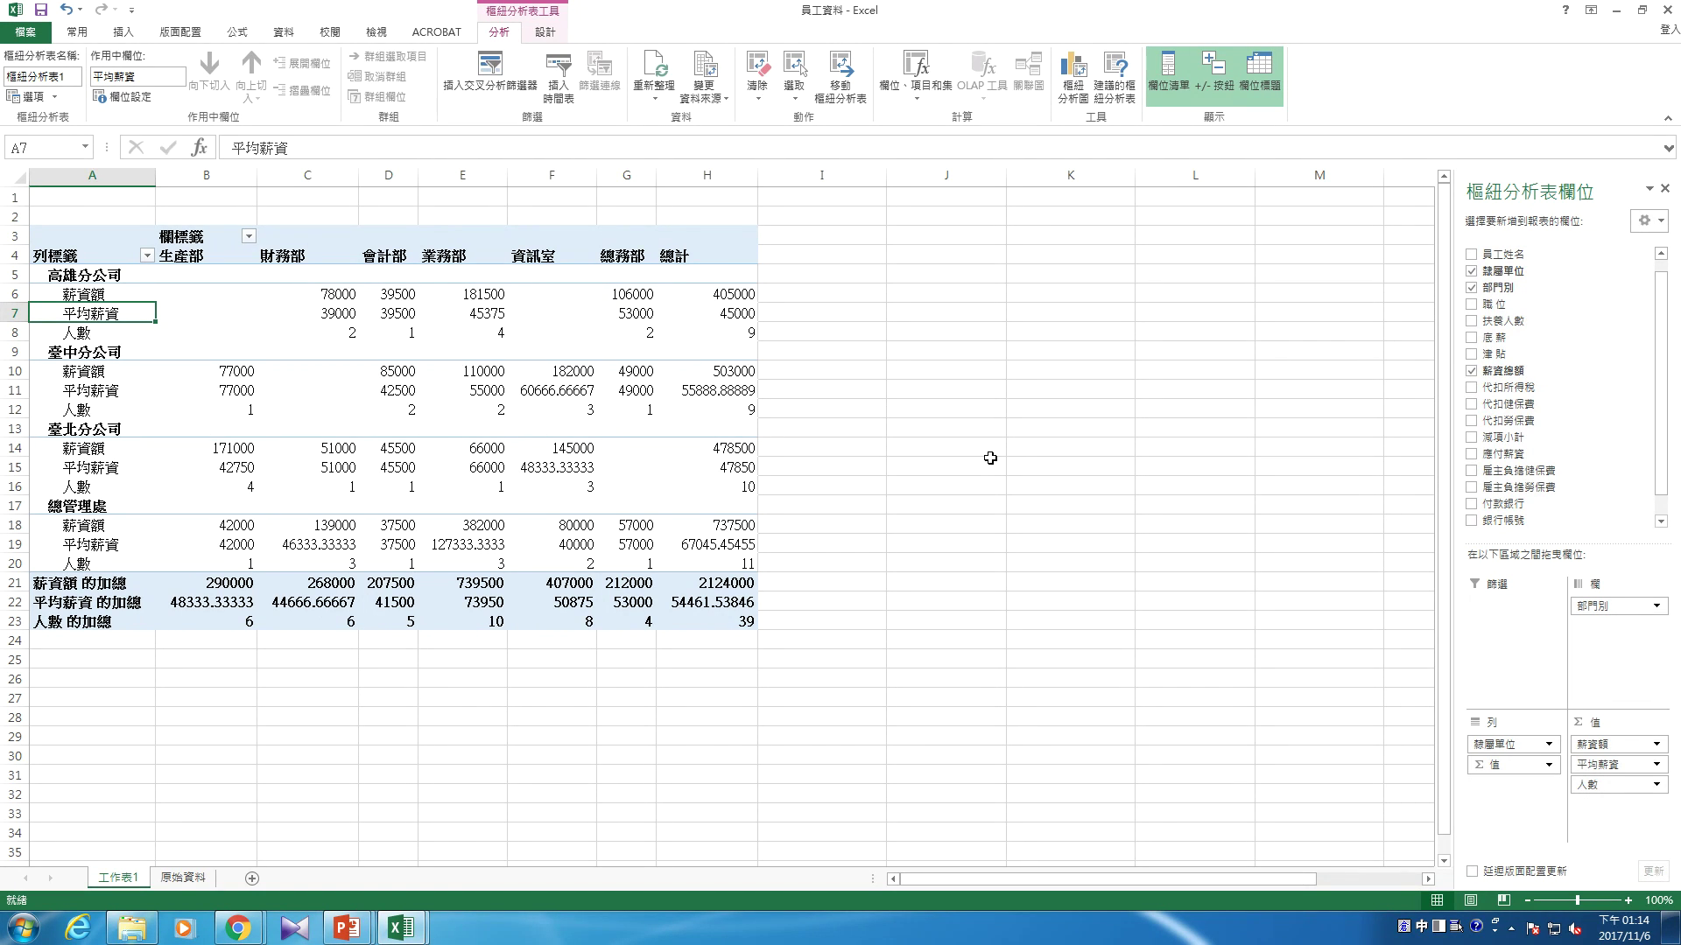
{"action": "left_click", "coordinate": [238, 928]}
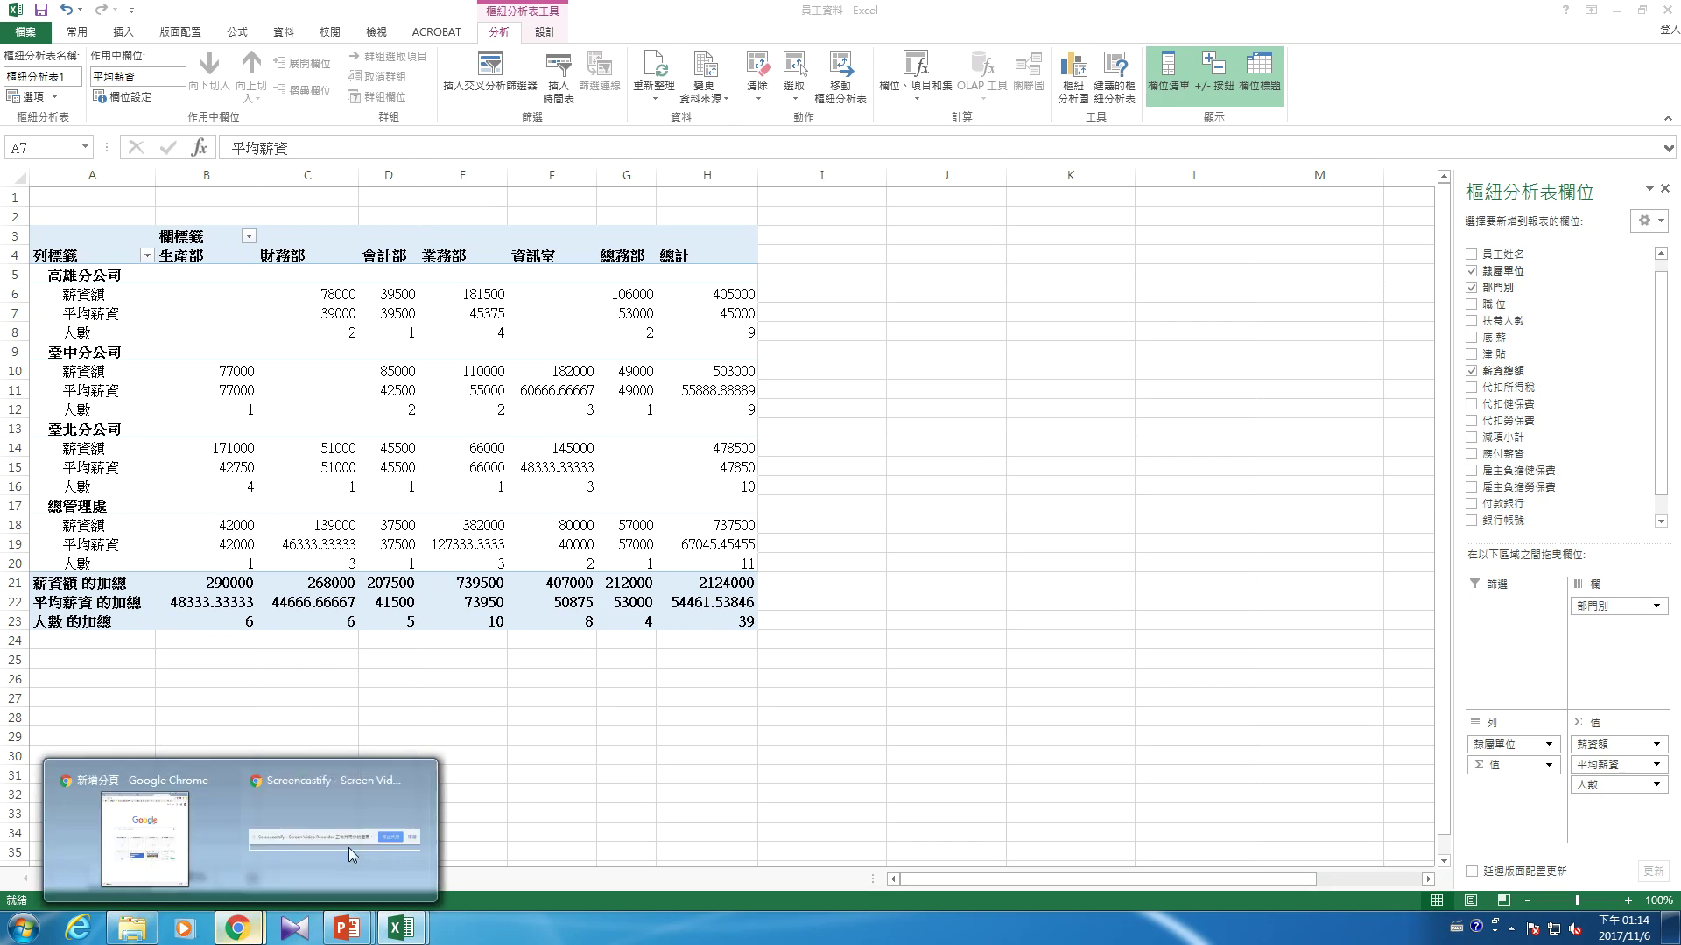